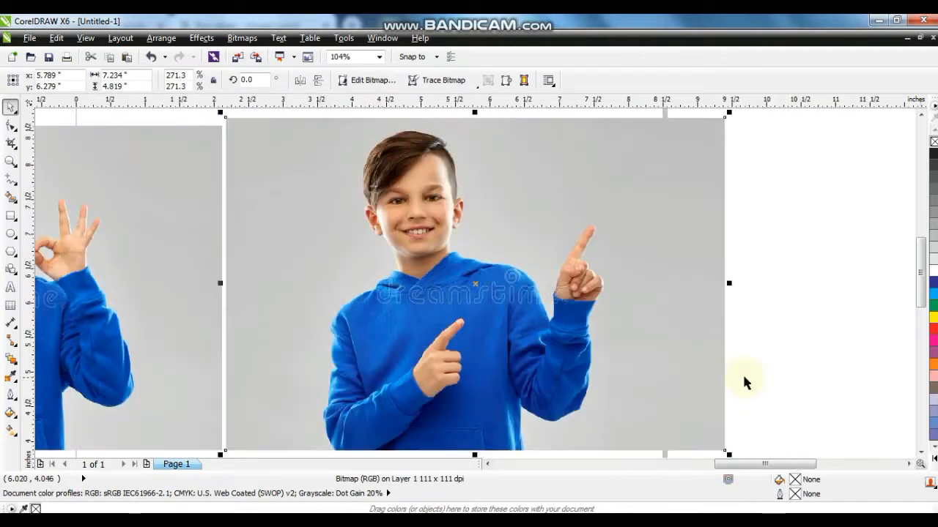
# Trace the boy's outline with straight freehand segments from the top of his hair past the ear on the right down to the neck
pyautogui.click(7, 163)
pyautogui.moveTo(322, 119); pyautogui.dragTo(534, 253)
pyautogui.click(10, 179)
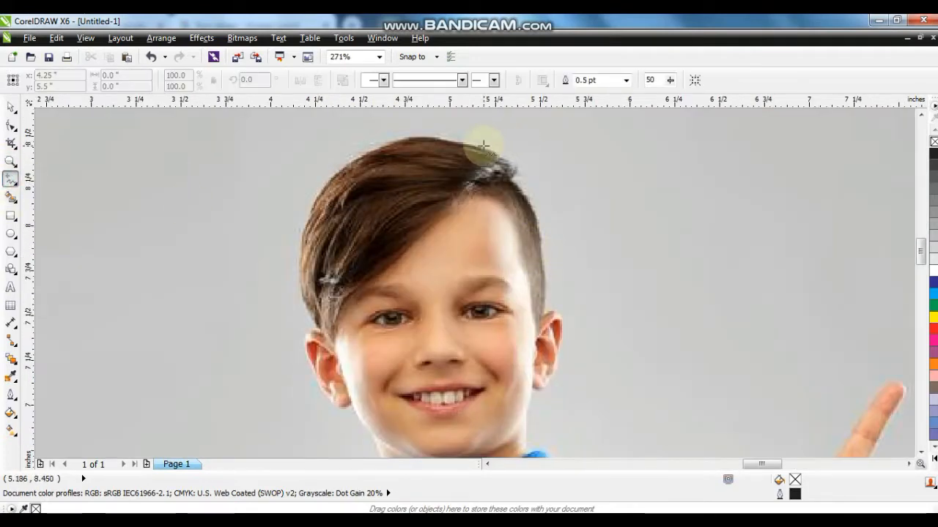
pyautogui.click(483, 149)
pyautogui.doubleClick(509, 180)
pyautogui.doubleClick(539, 246)
pyautogui.doubleClick(542, 312)
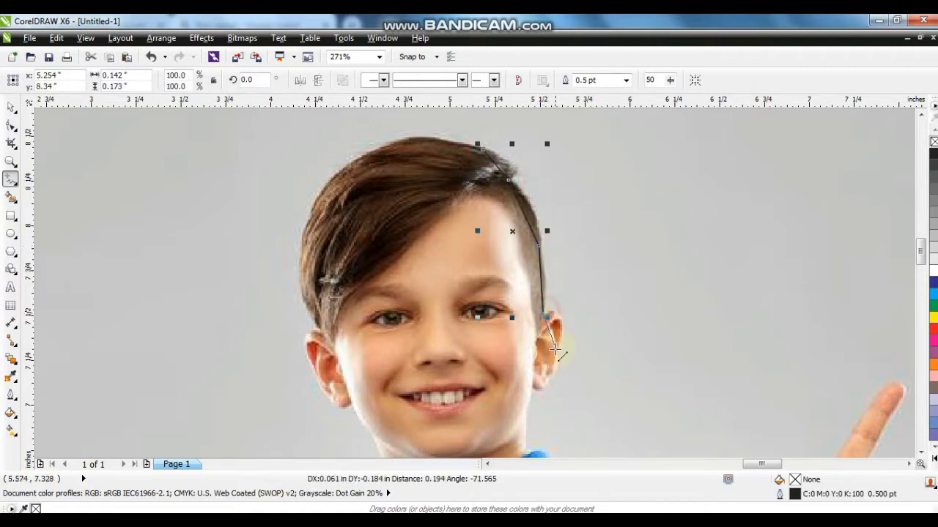
pyautogui.doubleClick(556, 354)
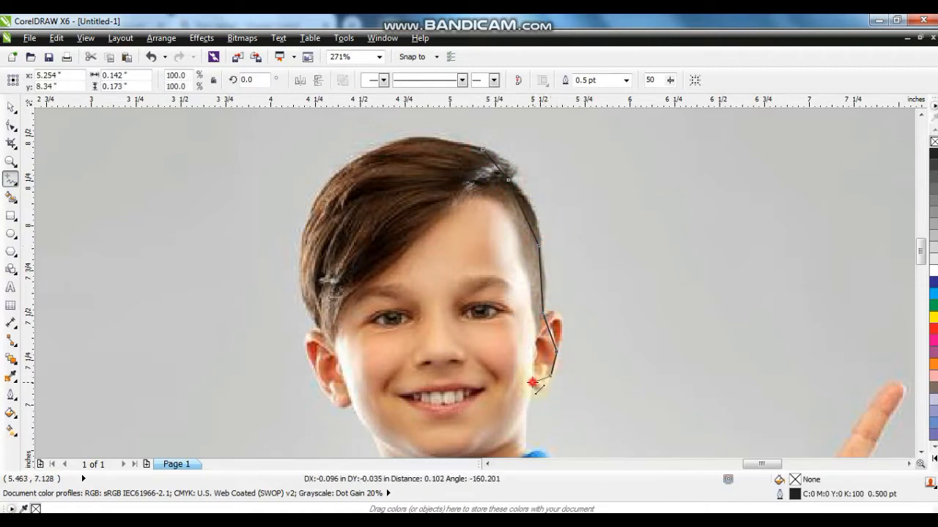
pyautogui.doubleClick(529, 401)
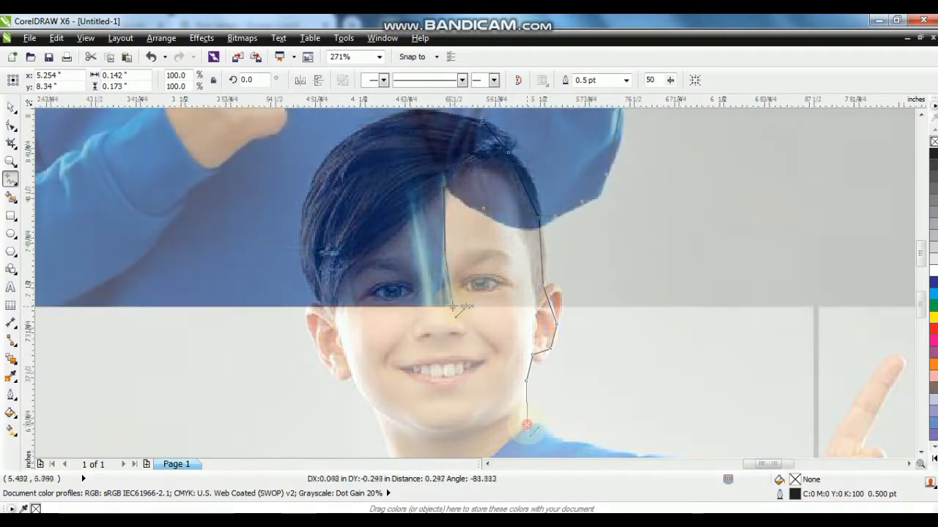
# Continue the outline along the photo's bottom edge and up the boy's left-side sleeve towards the shoulder
pyautogui.doubleClick(452, 307)
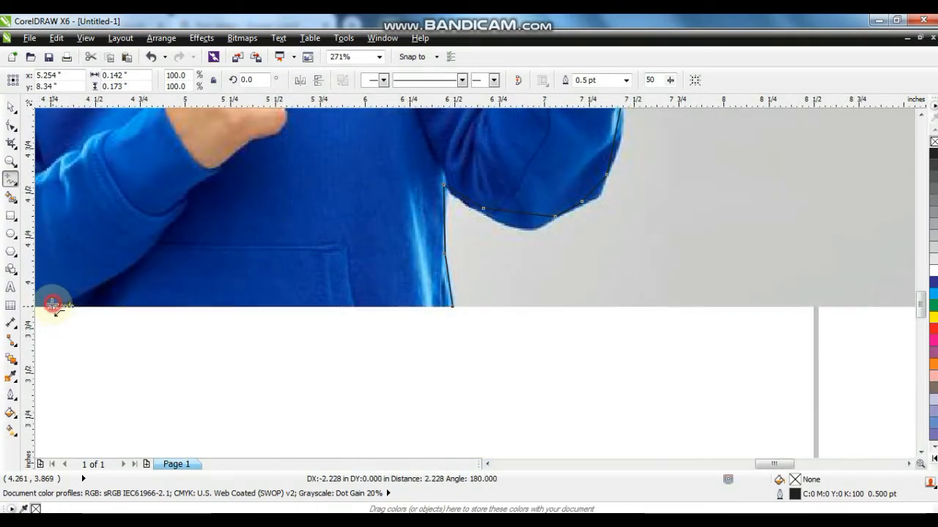
pyautogui.doubleClick(53, 304)
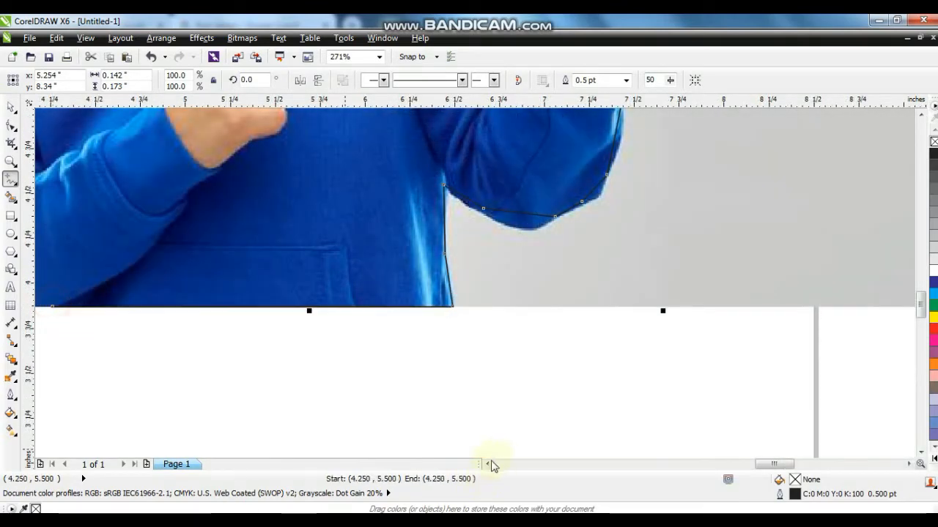
pyautogui.click(487, 463)
pyautogui.click(496, 308)
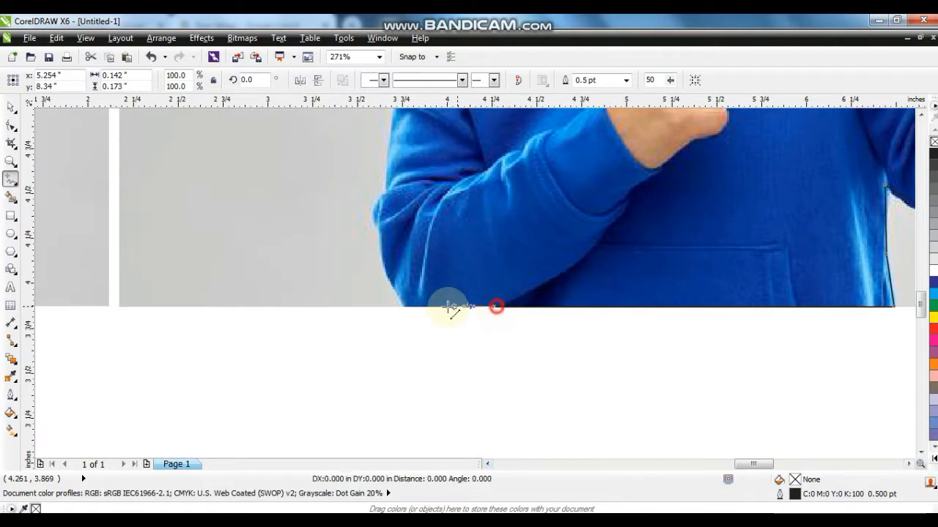
pyautogui.click(403, 307)
pyautogui.click(380, 229)
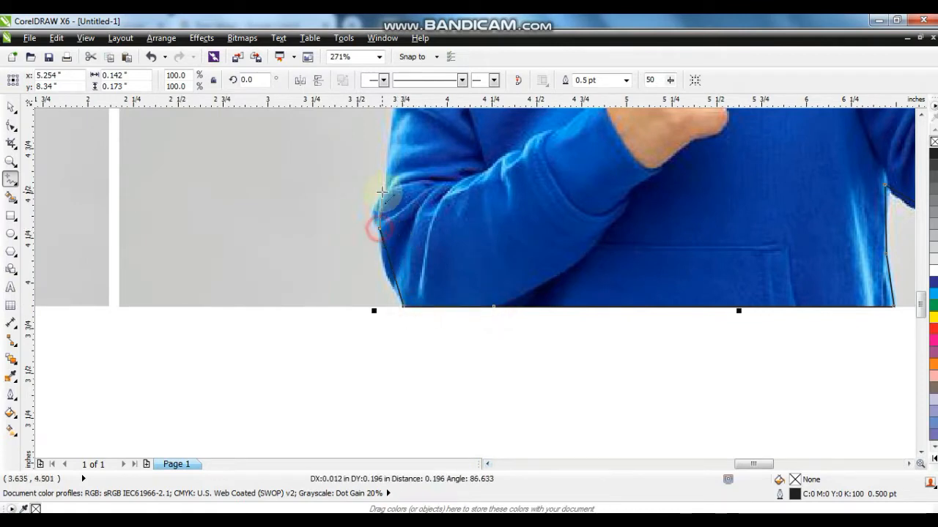
pyautogui.doubleClick(386, 192)
pyautogui.click(921, 120)
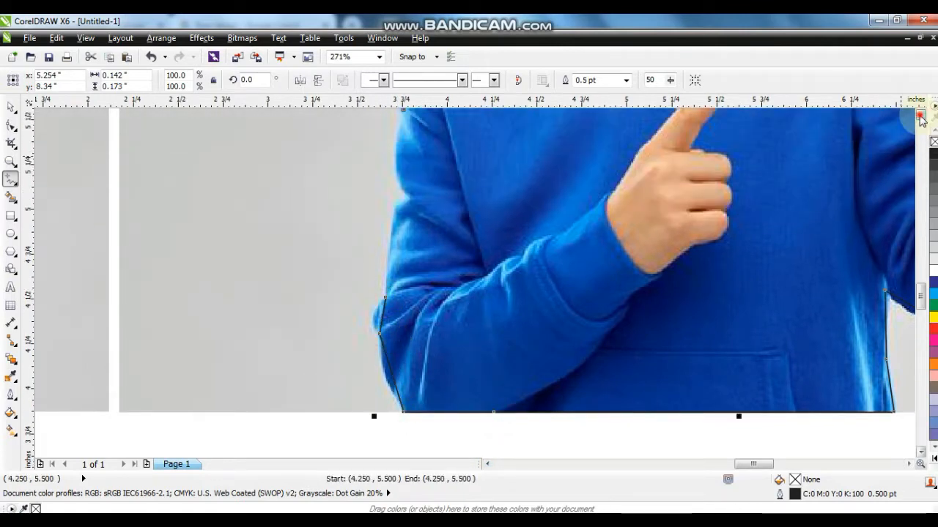
pyautogui.click(384, 364)
pyautogui.click(411, 268)
pyautogui.click(402, 180)
# Select all nodes of the traced outline and convert its straight segments to curves
pyautogui.click(10, 124)
pyautogui.scroll(-2, 537, 295)
pyautogui.moveTo(662, 350); pyautogui.dragTo(417, 120)
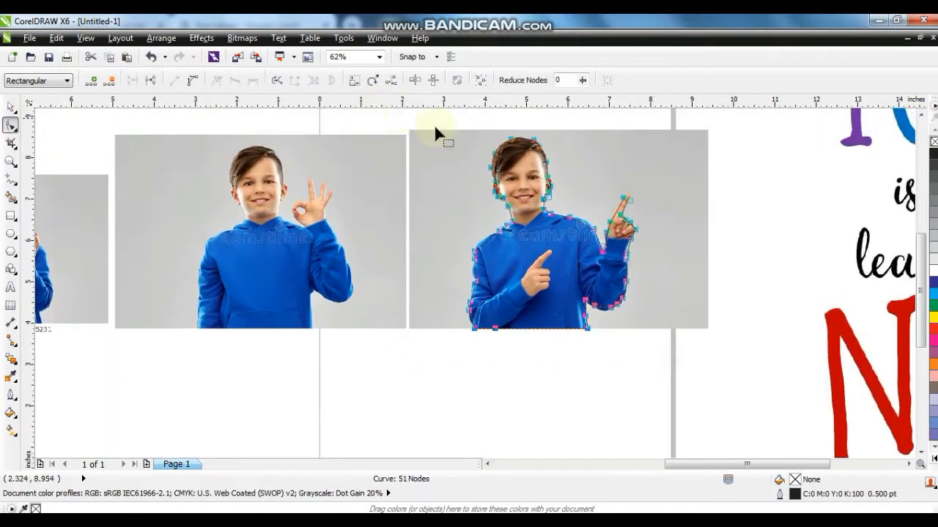
# Bend the outline's segments around the top and both sides of the head to follow the boy's hair
pyautogui.scroll(2, 435, 131)
pyautogui.click(13, 161)
pyautogui.moveTo(309, 184); pyautogui.dragTo(509, 88)
pyautogui.moveTo(346, 211); pyautogui.dragTo(647, 418)
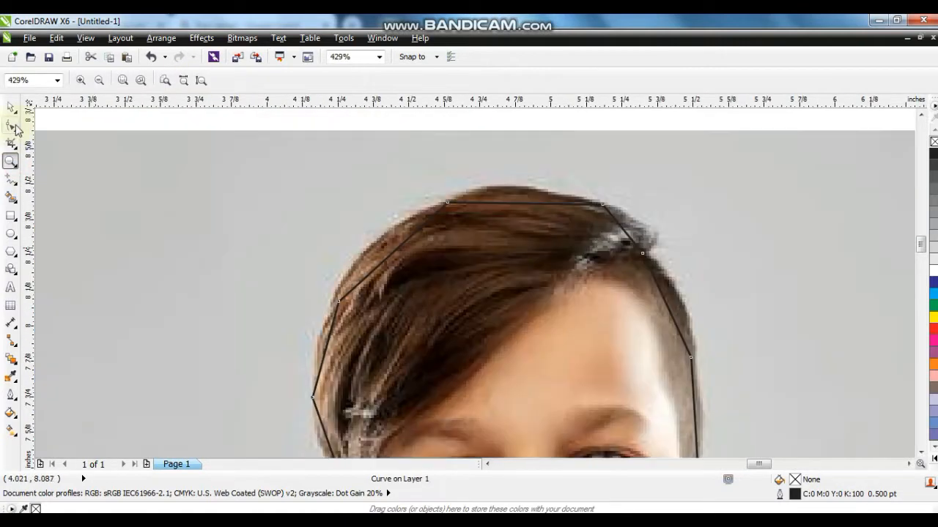
pyautogui.click(13, 126)
pyautogui.moveTo(396, 254); pyautogui.dragTo(381, 245)
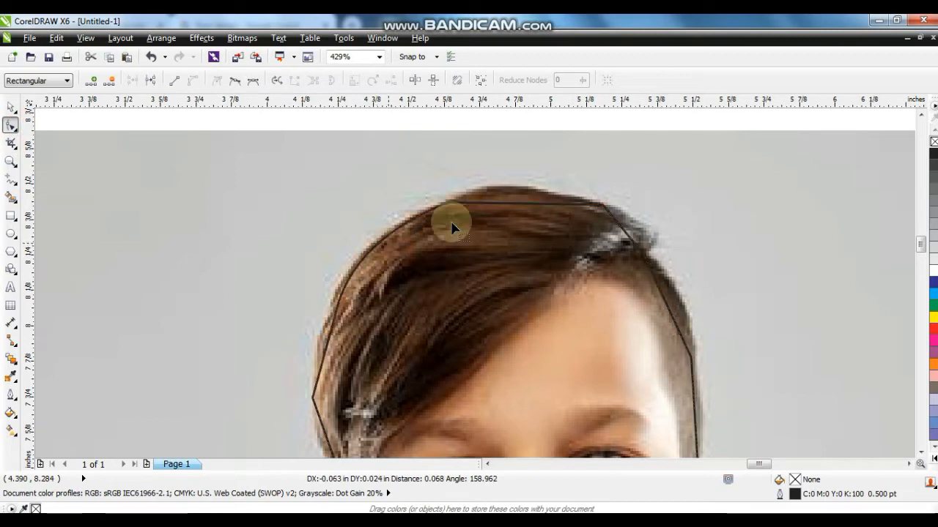
pyautogui.moveTo(513, 205); pyautogui.dragTo(513, 189)
pyautogui.moveTo(636, 235); pyautogui.dragTo(672, 260)
pyautogui.click(666, 305)
pyautogui.moveTo(679, 302); pyautogui.dragTo(681, 303)
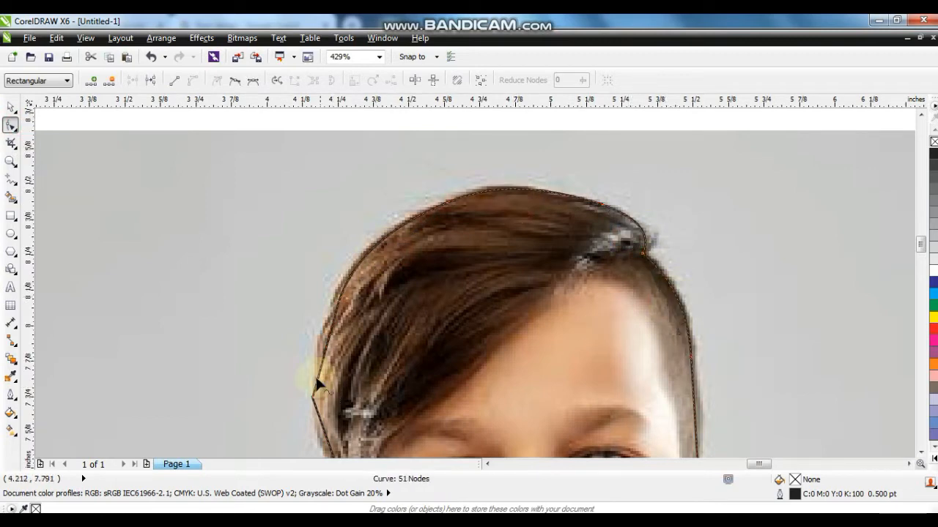
pyautogui.moveTo(329, 339); pyautogui.dragTo(321, 333)
# Curve the outline beside the left temple and around both ears to match the photo
pyautogui.click(920, 450)
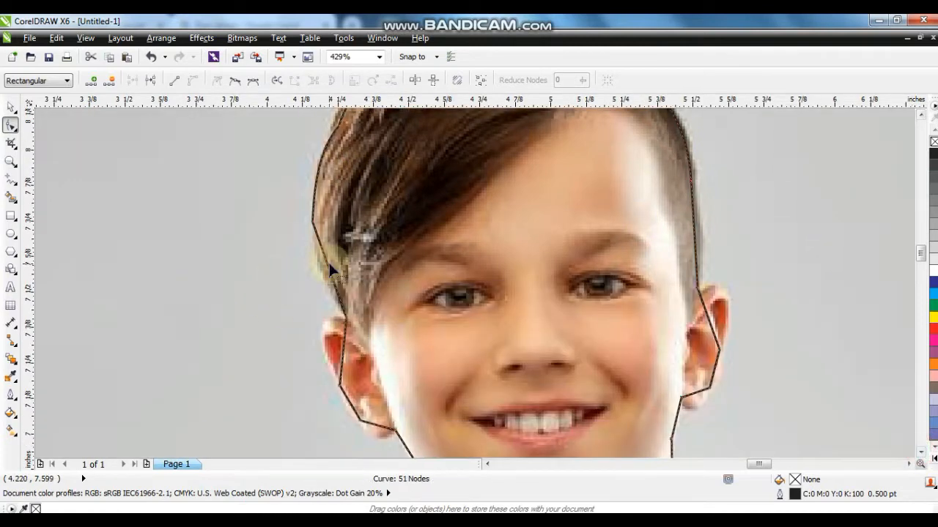
pyautogui.moveTo(329, 261); pyautogui.dragTo(319, 263)
pyautogui.moveTo(346, 357); pyautogui.dragTo(322, 326)
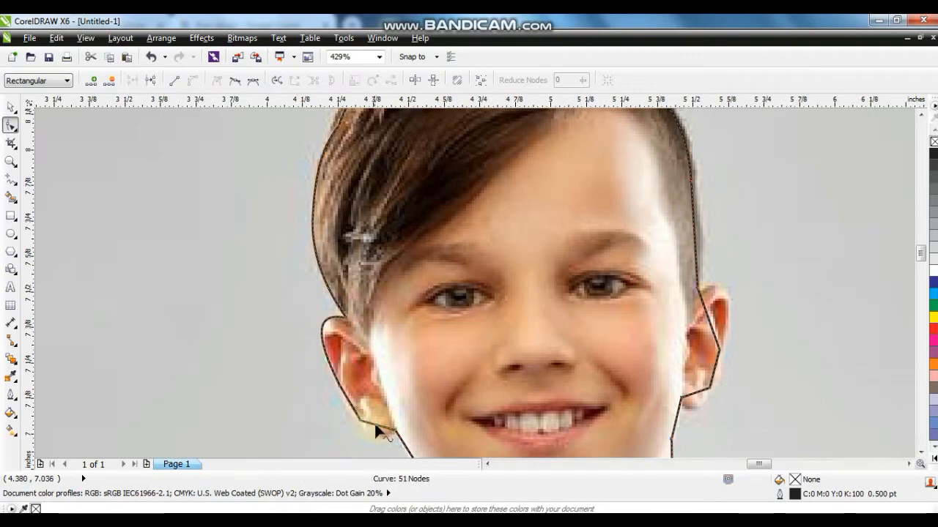
pyautogui.moveTo(697, 387); pyautogui.dragTo(724, 307)
# Curve the outline along the hoodie's collar and shoulders on both sides of the neck
pyautogui.scroll(-5, 916, 462)
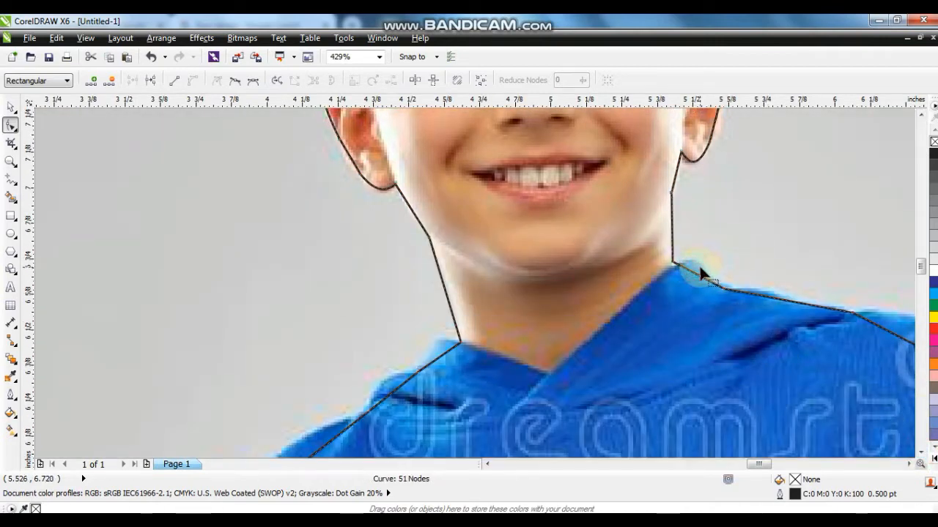
pyautogui.moveTo(692, 270); pyautogui.dragTo(698, 263)
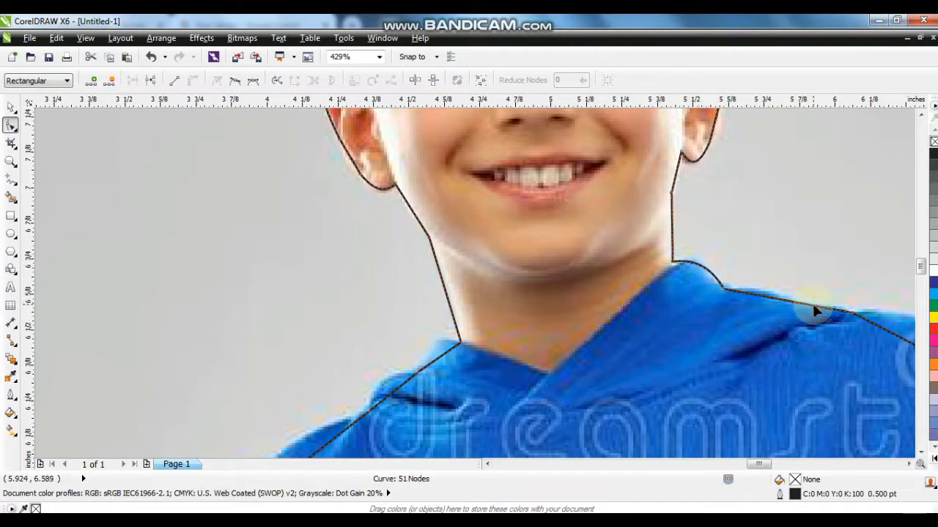
pyautogui.moveTo(768, 297); pyautogui.dragTo(767, 289)
pyautogui.moveTo(394, 399); pyautogui.dragTo(387, 392)
pyautogui.moveTo(435, 360)
pyautogui.mouseDown()
pyautogui.moveTo(459, 338)
pyautogui.moveTo(438, 344)
pyautogui.mouseUp()
pyautogui.scroll(-2, 379, 425)
pyautogui.moveTo(363, 297); pyautogui.dragTo(362, 297)
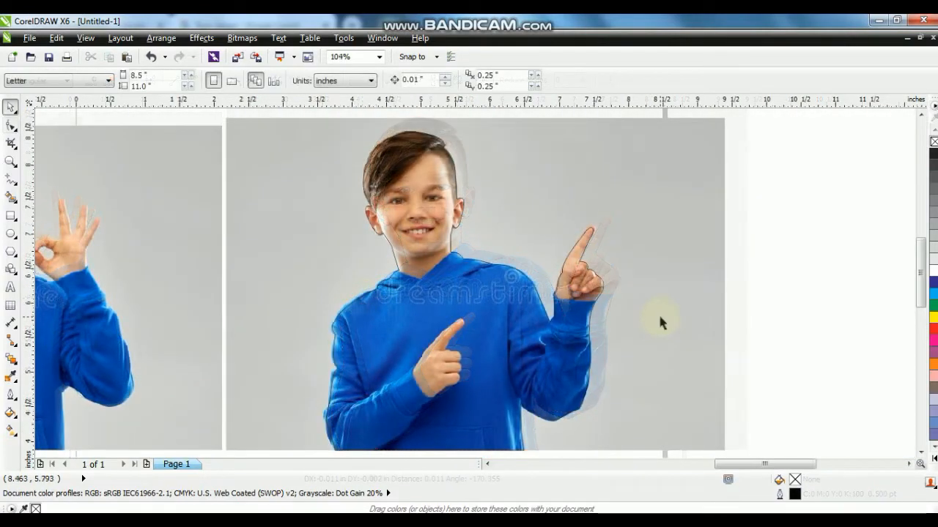
# PowerClip the boy's photo inside the traced outline and remove the container's outline colour
pyautogui.click(659, 318)
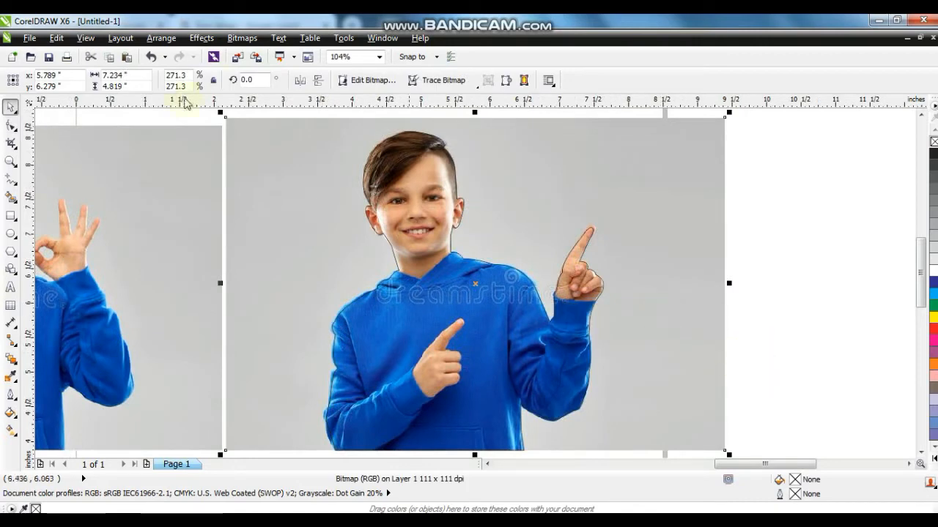
pyautogui.click(202, 37)
pyautogui.moveTo(282, 252)
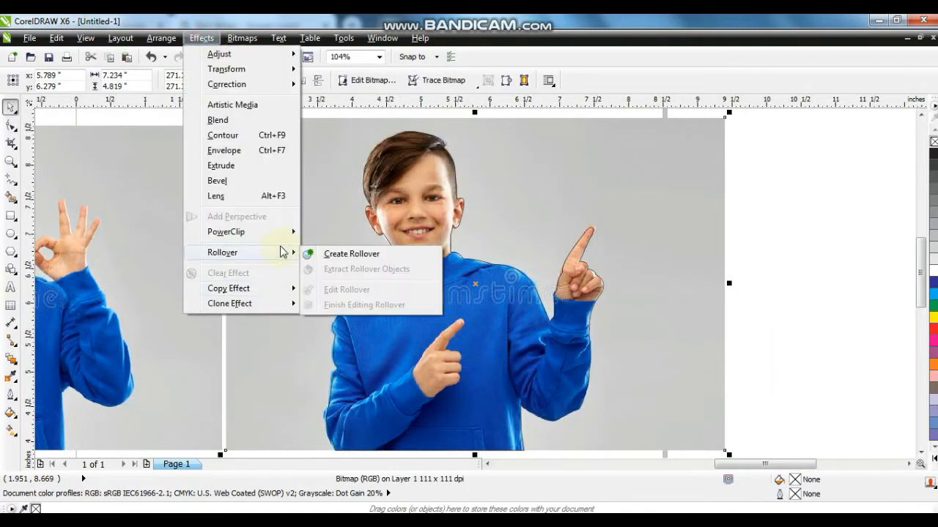
pyautogui.moveTo(282, 233)
pyautogui.click(355, 232)
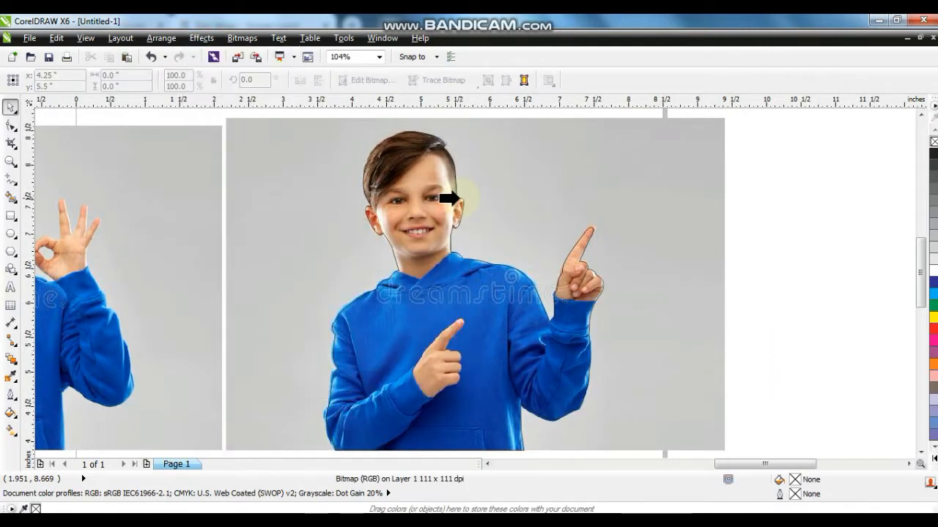
pyautogui.click(457, 198)
pyautogui.click(720, 295)
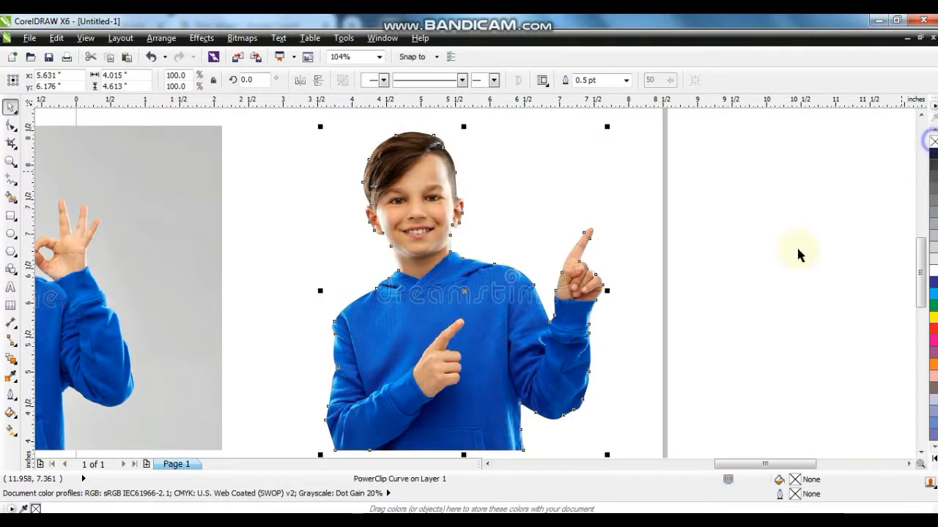
# Move the boy cutout and the other boy photos off the page and place the business flyer image on it
pyautogui.click(486, 324)
pyautogui.press('F4')
pyautogui.moveTo(588, 289); pyautogui.dragTo(303, 433)
pyautogui.click(360, 321)
pyautogui.keyDown('shift'); pyautogui.click(513, 279); pyautogui.keyUp('shift')
pyautogui.moveTo(514, 280); pyautogui.dragTo(183, 434)
pyautogui.moveTo(130, 320); pyautogui.dragTo(608, 338)
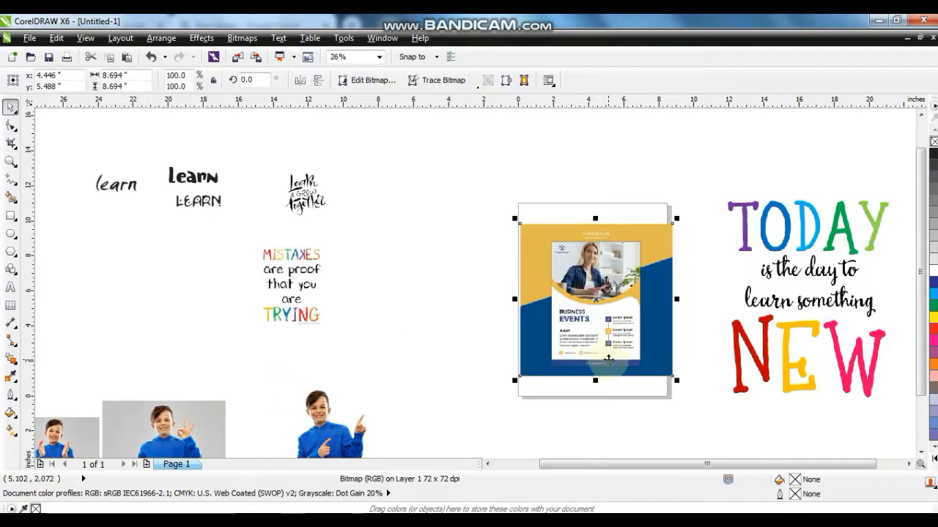
# Draw a rectangle about 5.045 by 7.117 inches over the inner flyer of the reference image
pyautogui.hotkey('shift', 'F2')
pyautogui.press('Escape')
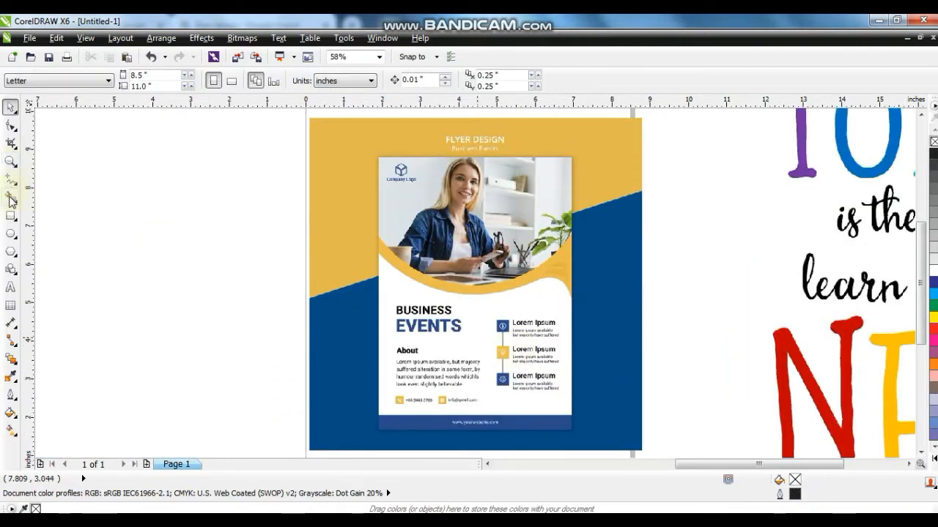
pyautogui.moveTo(379, 156); pyautogui.dragTo(572, 429)
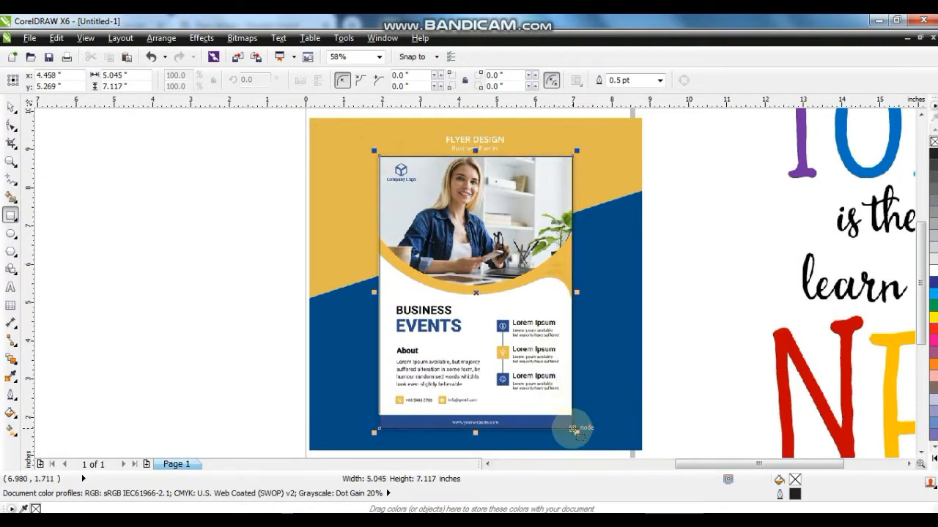
# Trace the yellow wave below the flyer's photo as a closed five-node shape with straight freehand segments
pyautogui.press('z')
pyautogui.moveTo(329, 194); pyautogui.dragTo(703, 372)
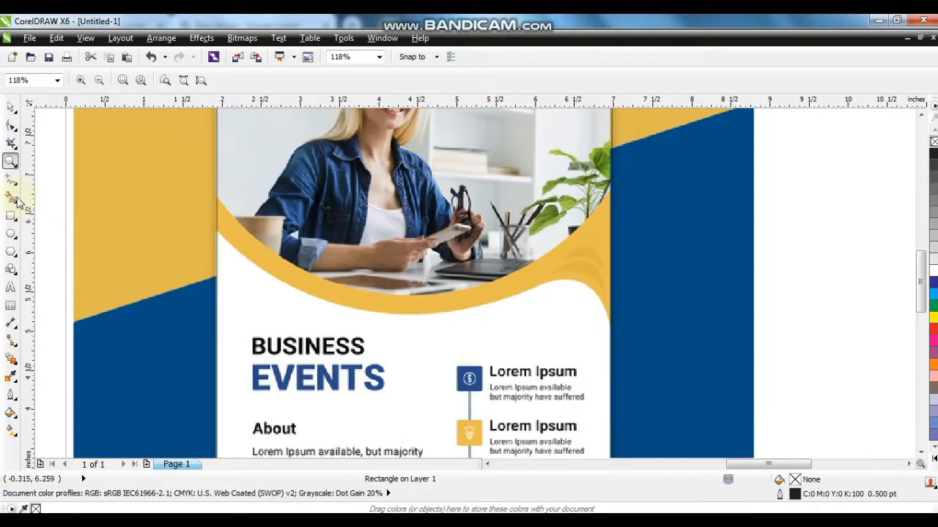
pyautogui.click(10, 178)
pyautogui.click(216, 190)
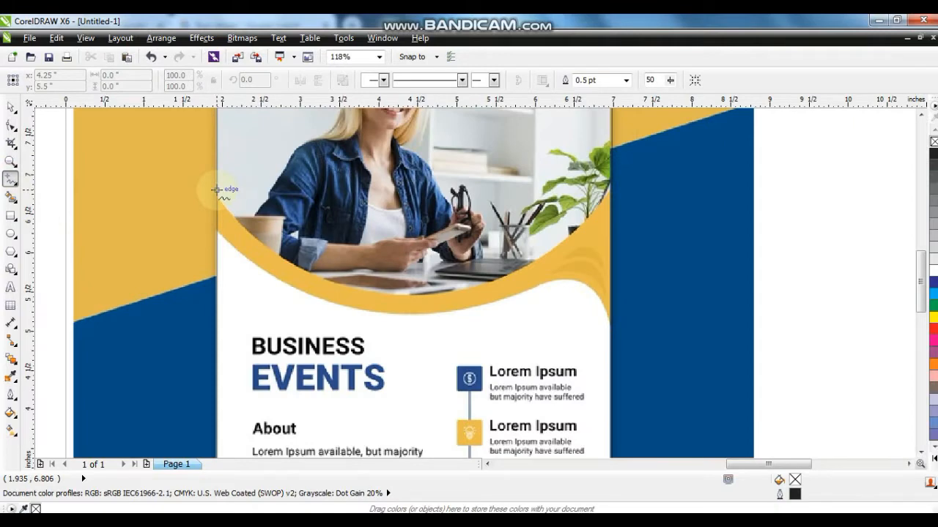
pyautogui.click(612, 189)
pyautogui.press('F10')
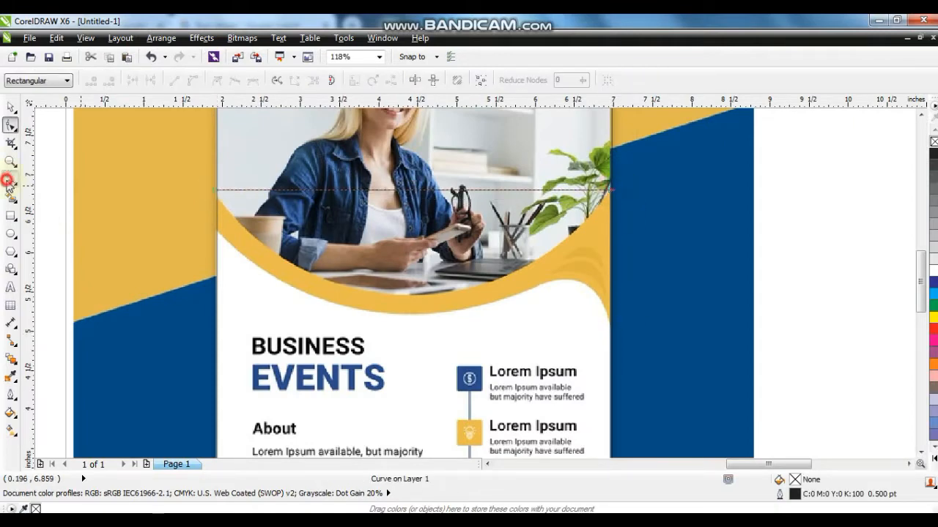
pyautogui.click(9, 179)
pyautogui.click(613, 189)
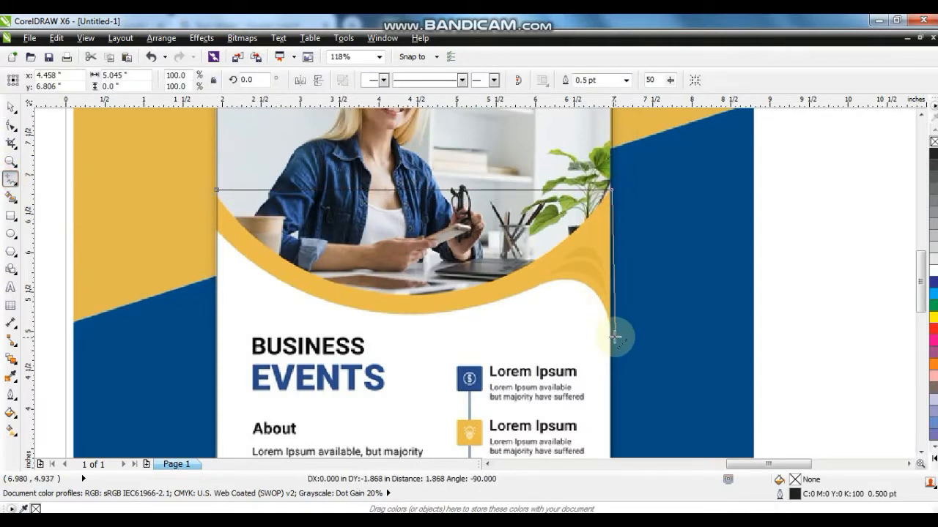
pyautogui.click(611, 331)
pyautogui.click(487, 304)
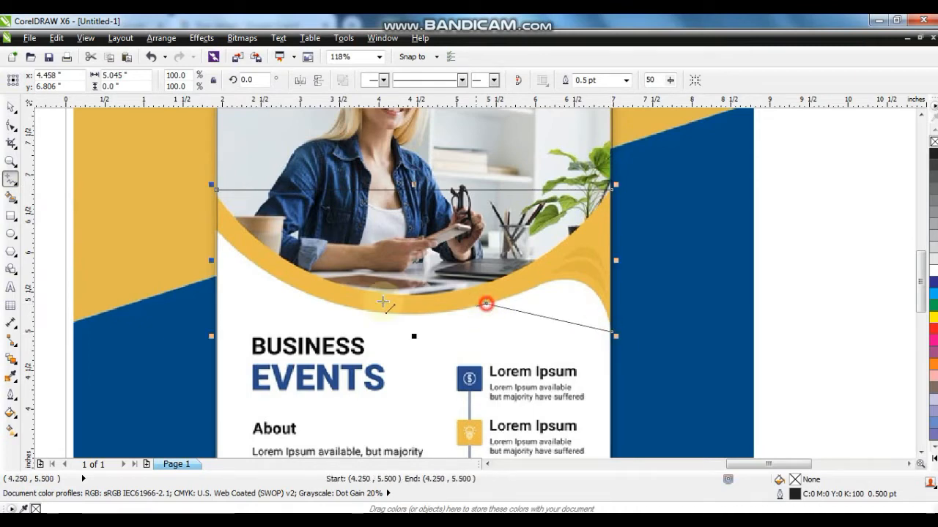
pyautogui.click(211, 232)
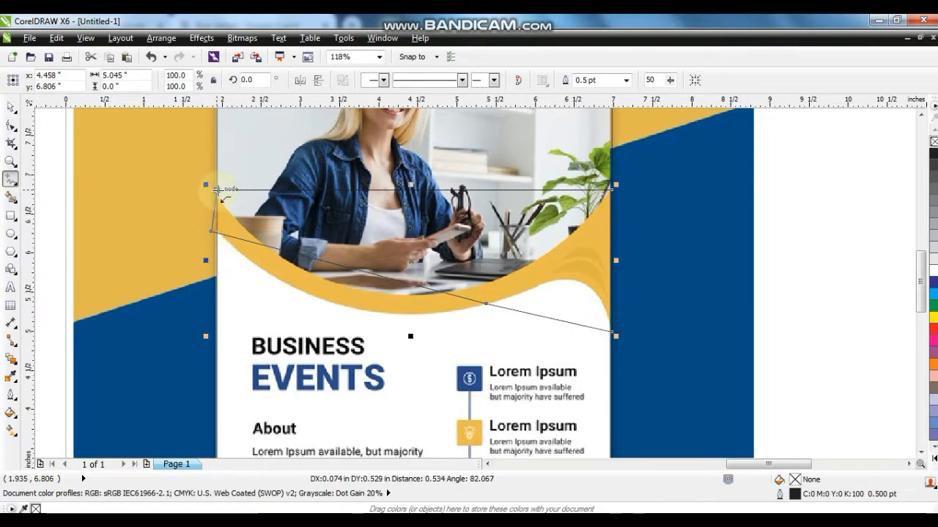
# Convert all segments of the wave shape to curves and bend its upper edge along the photo's rounded lower rim
pyautogui.press('F10')
pyautogui.moveTo(103, 122); pyautogui.dragTo(714, 398)
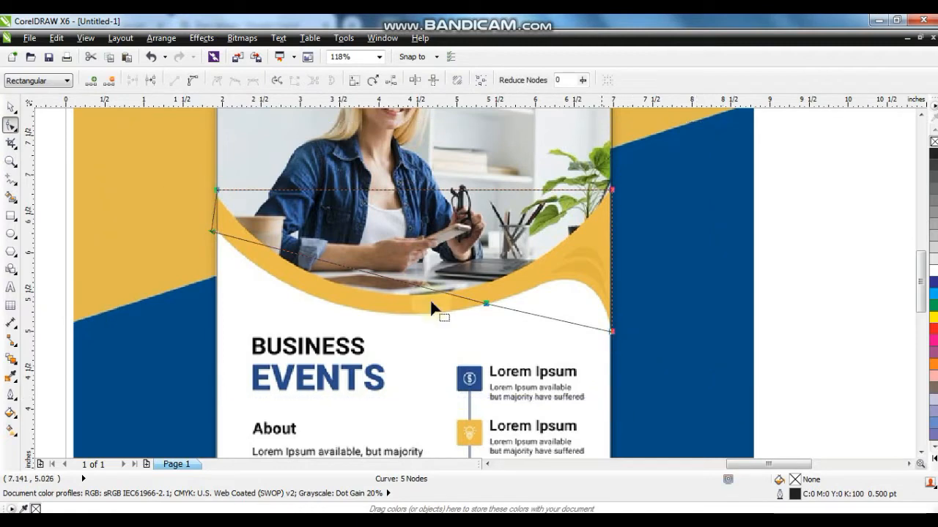
pyautogui.click(193, 80)
pyautogui.moveTo(346, 190); pyautogui.dragTo(262, 283)
pyautogui.moveTo(482, 192); pyautogui.dragTo(403, 288)
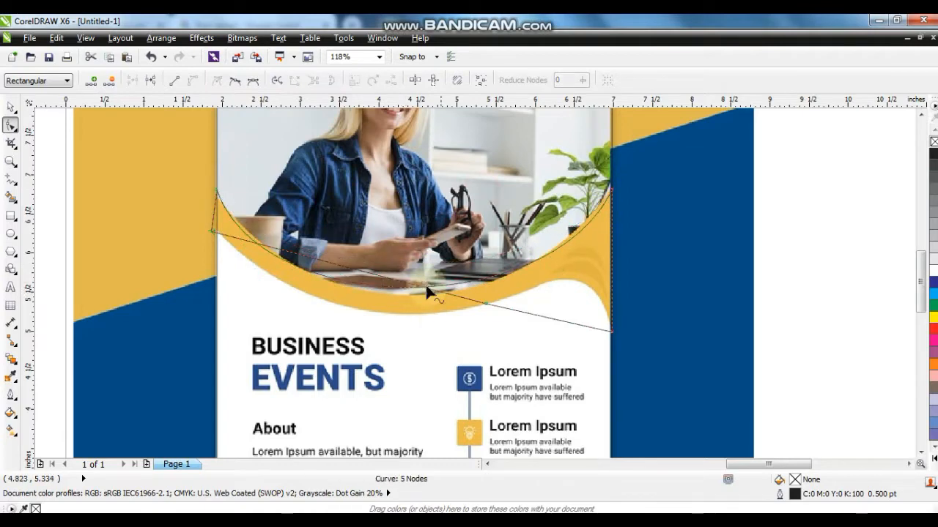
# Bend the wave shape's lower edge to follow the reference's yellow band and its raised hump at the right end
pyautogui.moveTo(548, 317); pyautogui.dragTo(574, 267)
pyautogui.moveTo(364, 274); pyautogui.dragTo(351, 313)
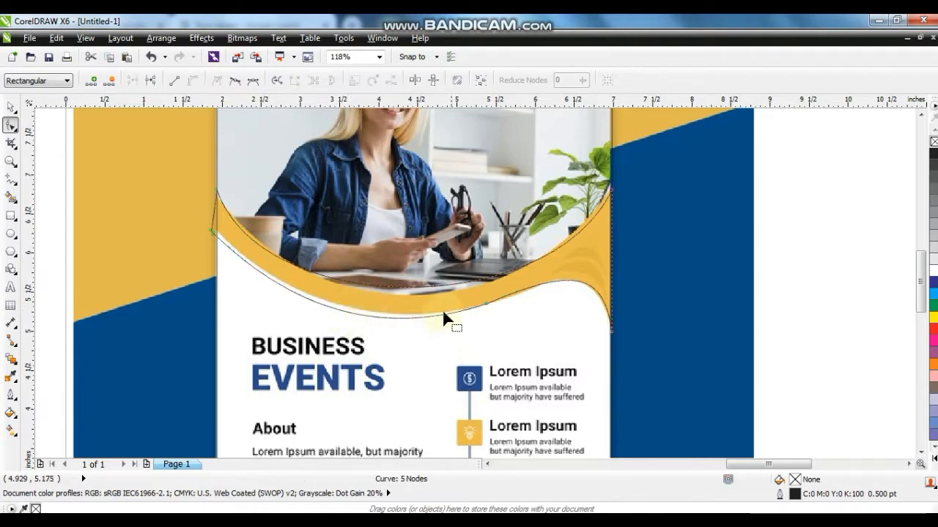
# Trace the lower accent in the yellow band's right end as a two-node crescent about 0.717 by 0.44 inches
pyautogui.click(11, 158)
pyautogui.moveTo(481, 203); pyautogui.dragTo(685, 362)
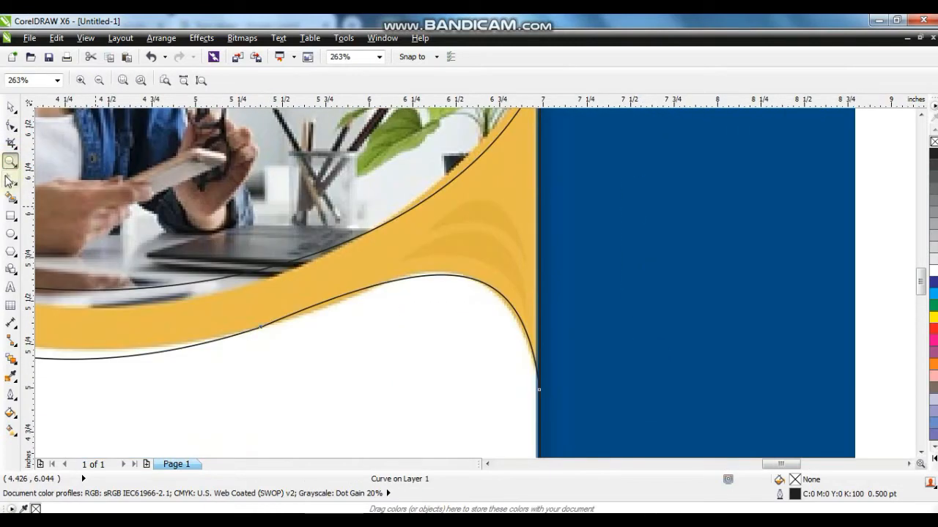
pyautogui.press('F5')
pyautogui.click(403, 256)
pyautogui.click(529, 312)
pyautogui.press('F10')
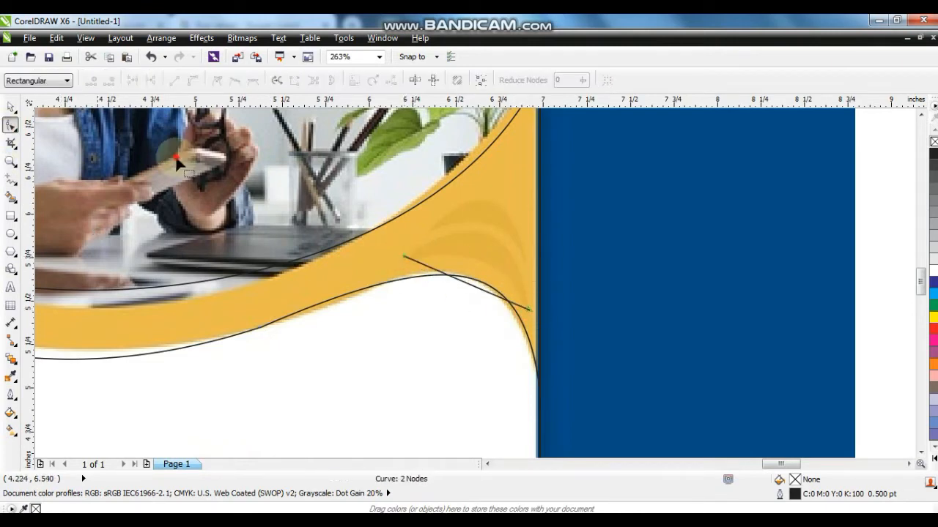
pyautogui.click(193, 80)
pyautogui.moveTo(464, 283); pyautogui.dragTo(489, 235)
pyautogui.moveTo(462, 283); pyautogui.dragTo(473, 255)
# Trace the upper accent above the first crescent as a two-node crescent about 0.587 by 0.36 inches
pyautogui.click(11, 180)
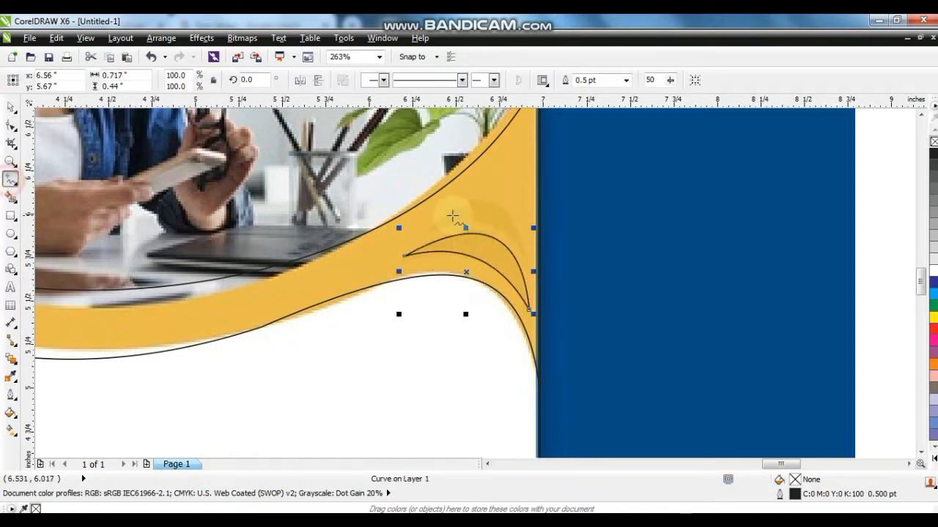
pyautogui.click(427, 227)
pyautogui.click(528, 264)
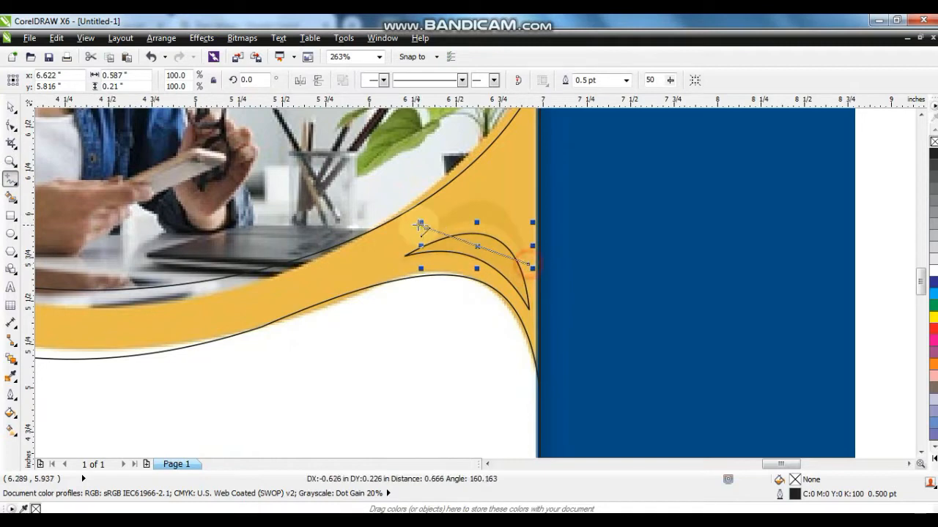
pyautogui.press('F10')
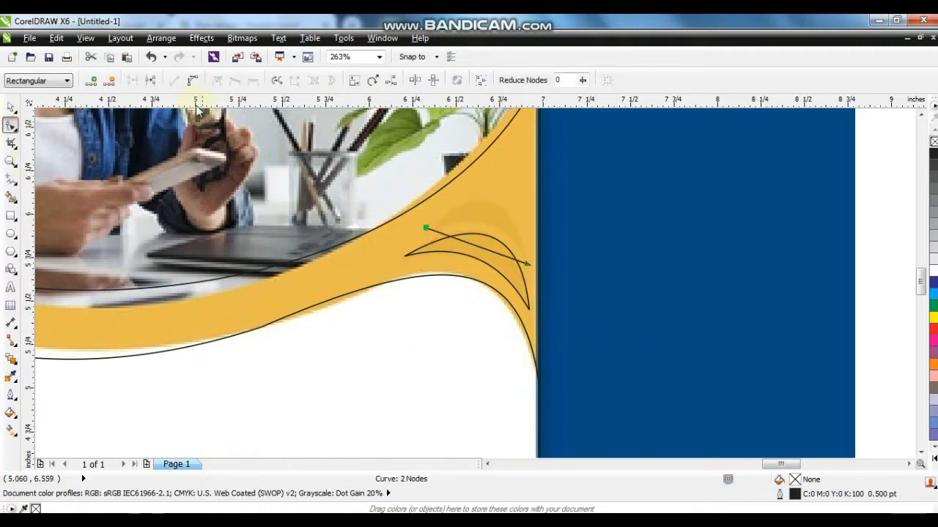
pyautogui.moveTo(477, 246); pyautogui.dragTo(490, 200)
pyautogui.moveTo(479, 251); pyautogui.dragTo(491, 217)
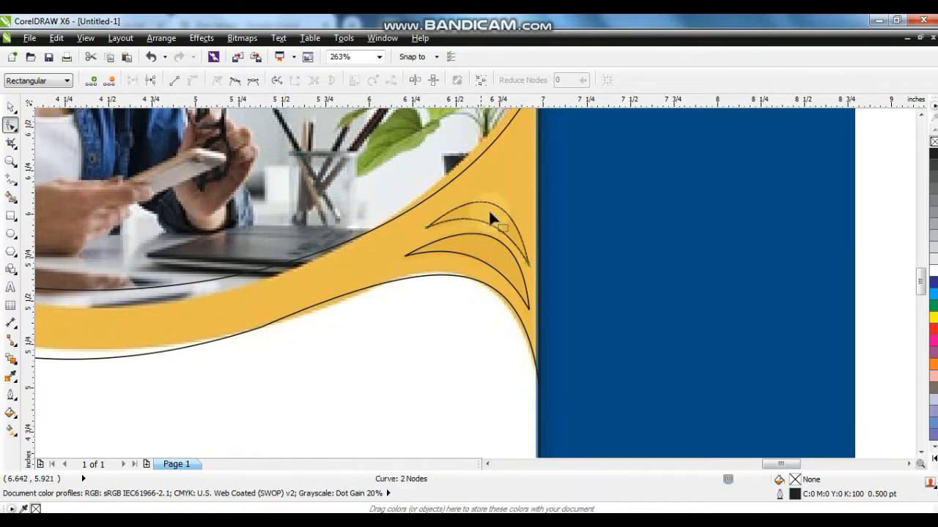
# Move the reference flyer image off the page to the left, leaving the traced outlines in place
pyautogui.click(11, 107)
pyautogui.scroll(-4, 475, 296)
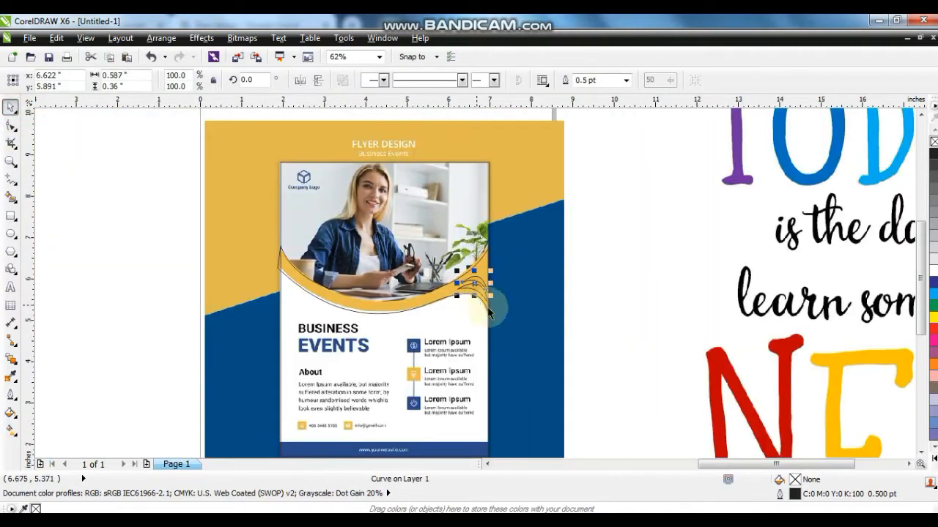
pyautogui.click(529, 288)
pyautogui.scroll(-2, 529, 288)
pyautogui.moveTo(525, 241); pyautogui.dragTo(308, 243)
# Draw a closed straight-segment freehand shape running through the wave band and enclosing the lower part of the flyer rectangle
pyautogui.moveTo(377, 203); pyautogui.dragTo(538, 389)
pyautogui.hotkey('shift', 'F2')
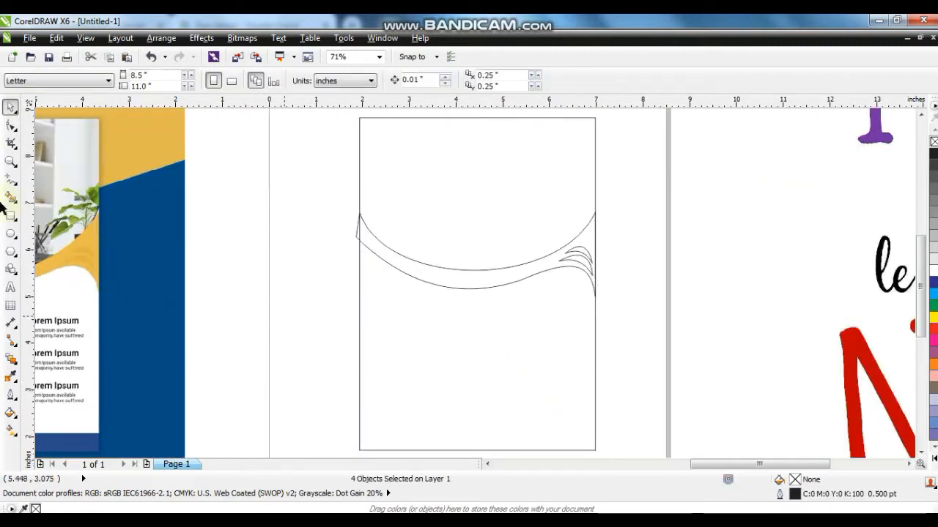
pyautogui.click(6, 181)
pyautogui.click(359, 233)
pyautogui.moveTo(345, 221); pyautogui.dragTo(384, 248)
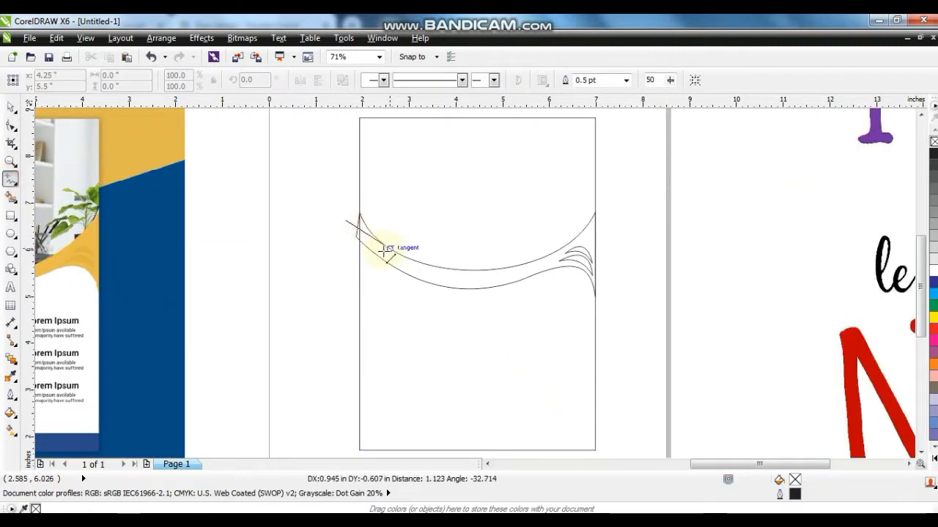
pyautogui.click(384, 254)
pyautogui.click(442, 274)
pyautogui.click(486, 274)
pyautogui.click(544, 262)
pyautogui.click(601, 245)
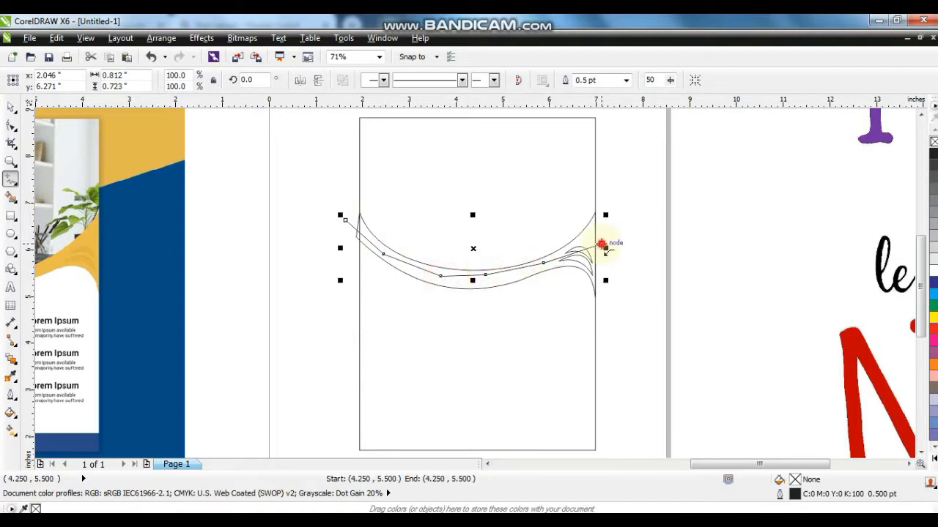
pyautogui.click(603, 434)
pyautogui.click(335, 425)
pyautogui.click(344, 192)
pyautogui.click(9, 110)
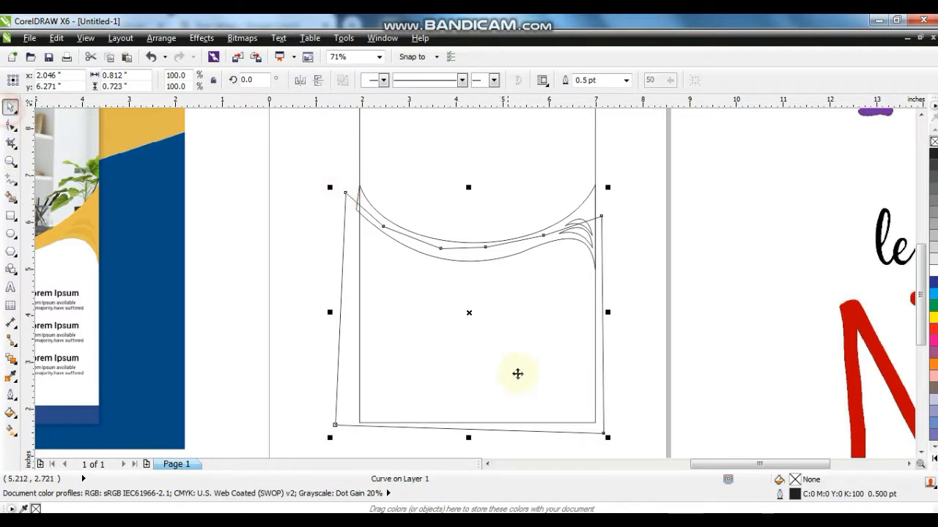
# Fill the lower background shape with 10% black and bring the wave and both crescents in front of it
pyautogui.hotkey('shift', 'F2')
pyautogui.click(933, 259)
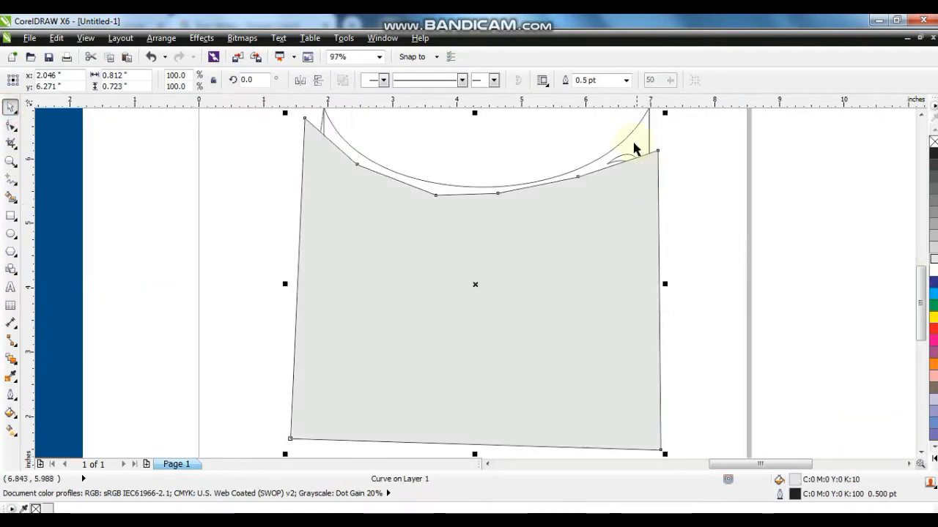
pyautogui.scroll(-3, 622, 304)
pyautogui.moveTo(660, 303); pyautogui.dragTo(388, 154)
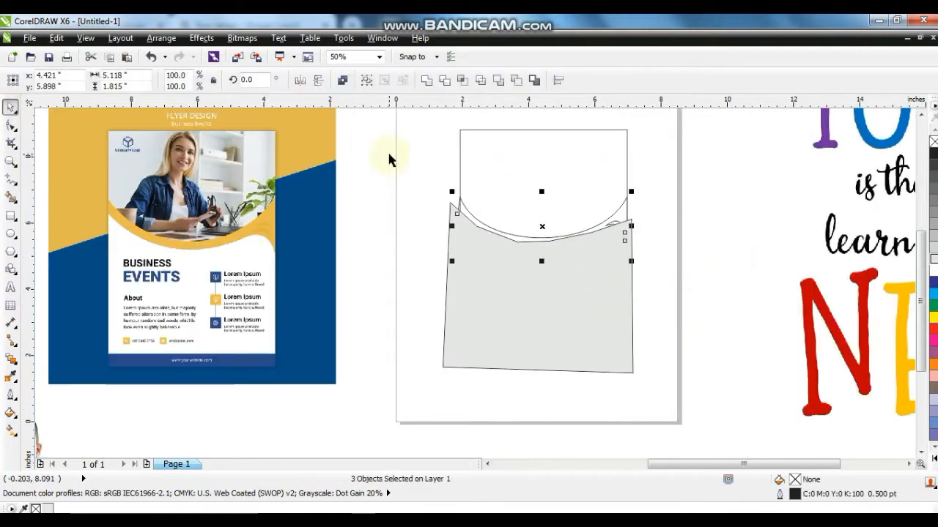
pyautogui.click(388, 242)
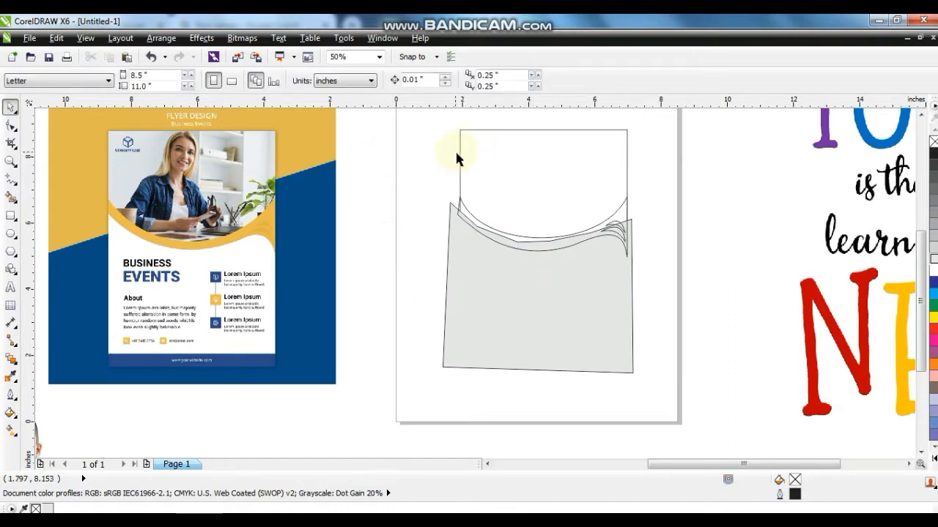
# Sample the dark blue #004C86 from the reference flyer's background and fill the flyer rectangle with it
pyautogui.click(11, 375)
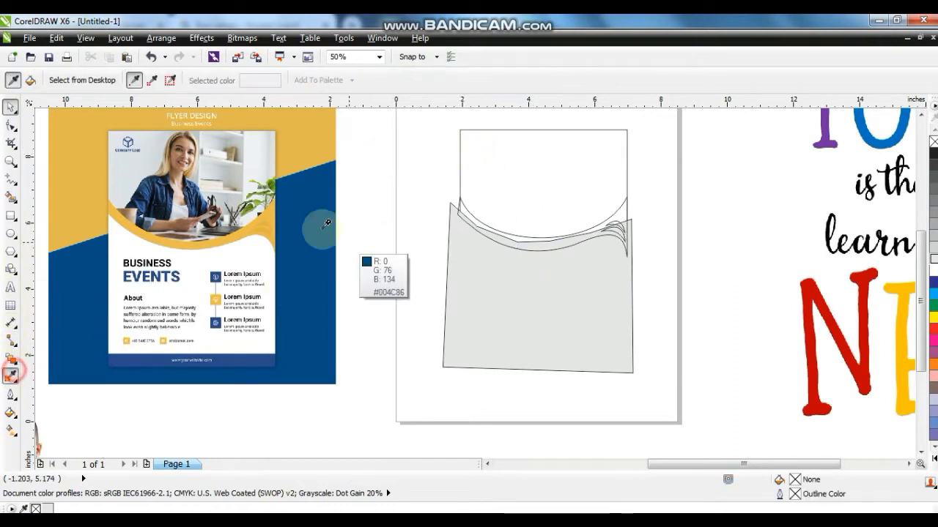
pyautogui.click(319, 221)
pyautogui.click(521, 168)
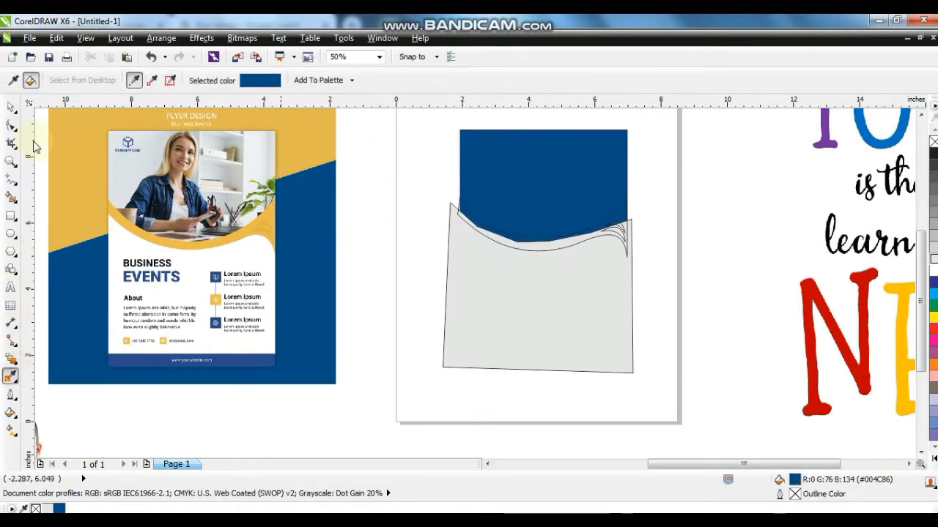
# Fill the wave with C:100 M:20 Y:0 K:0 and the upper crescent with C:40 M:0 Y:0 K:0
pyautogui.click(11, 107)
pyautogui.moveTo(667, 290); pyautogui.dragTo(669, 289)
pyautogui.hotkey('shift', 'F2')
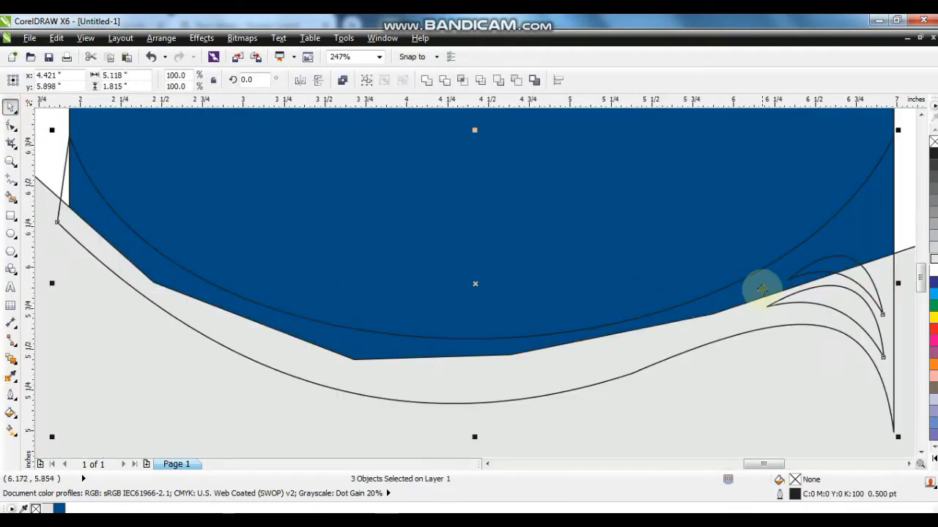
pyautogui.click(756, 268)
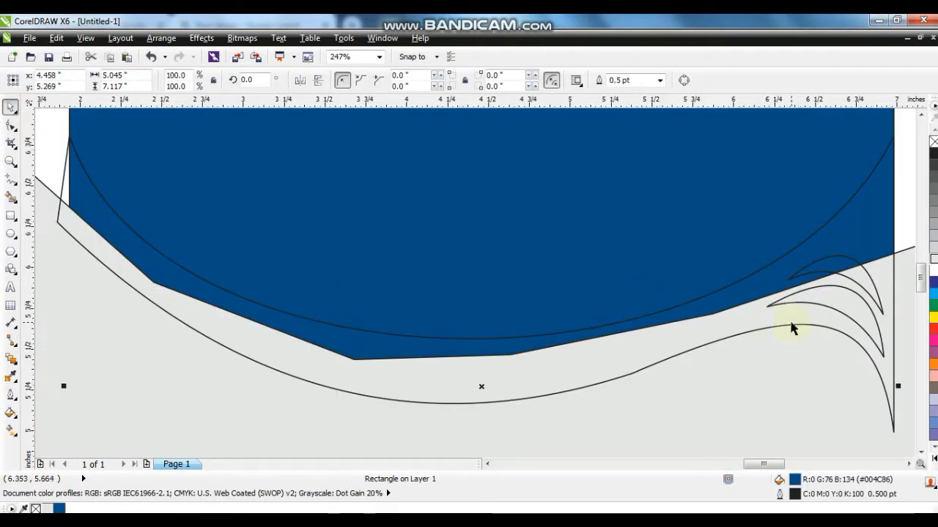
pyautogui.click(797, 331)
pyautogui.click(934, 457)
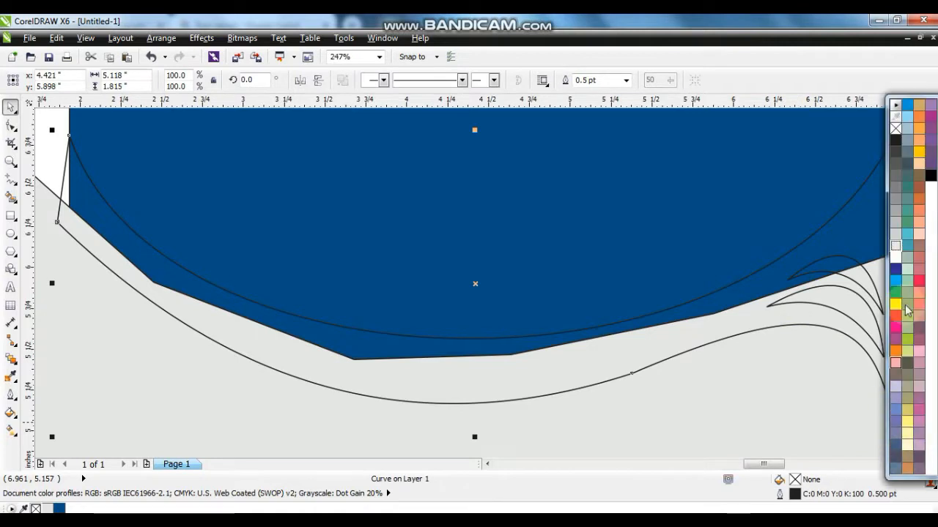
pyautogui.click(907, 110)
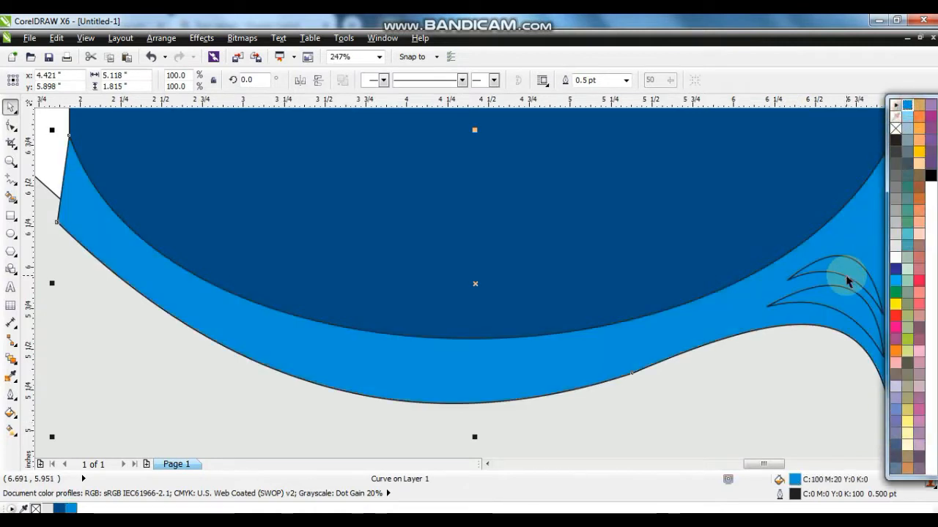
pyautogui.click(841, 282)
pyautogui.click(934, 198)
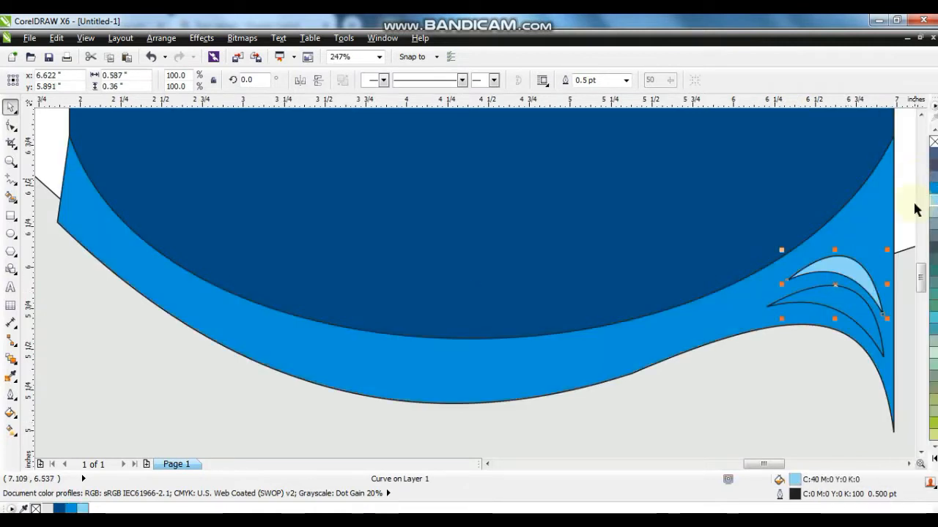
# Fill the wave with C:40 M:0 Y:0 K:0 and both crescents with C:100 M:20 Y:0 K:0
pyautogui.click(864, 209)
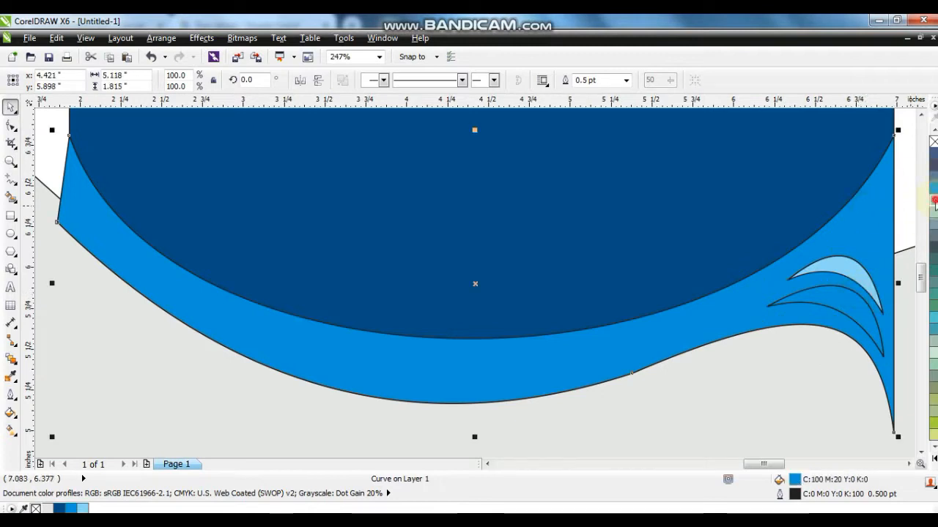
pyautogui.click(933, 200)
pyautogui.click(860, 267)
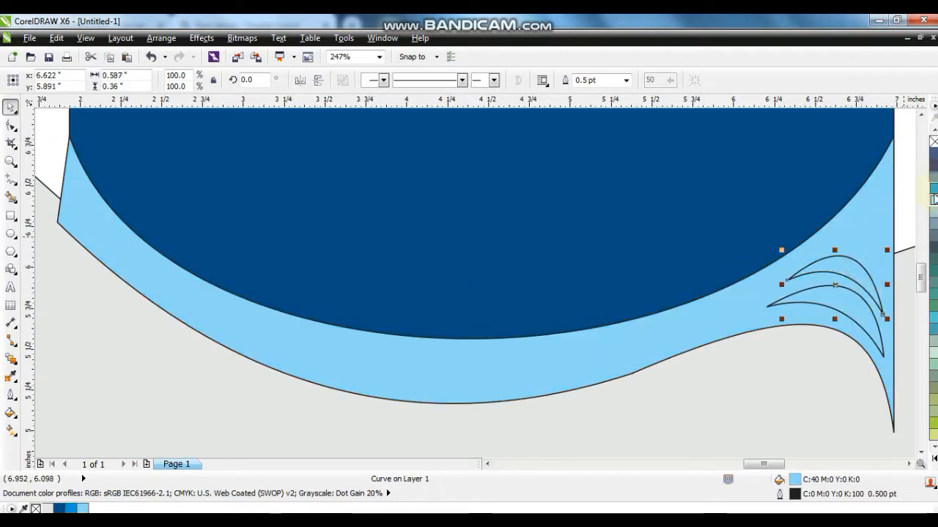
pyautogui.click(932, 187)
pyautogui.click(861, 297)
pyautogui.click(932, 187)
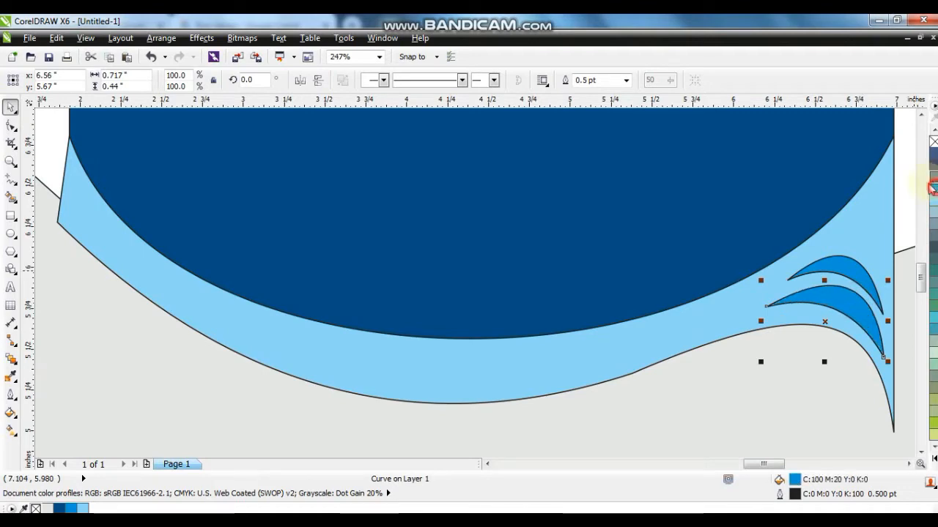
# Remove the outlines from both crescents, the wave and the light grey background shape
pyautogui.keyDown('shift'); pyautogui.click(843, 261); pyautogui.keyUp('shift')
pyautogui.click(862, 208)
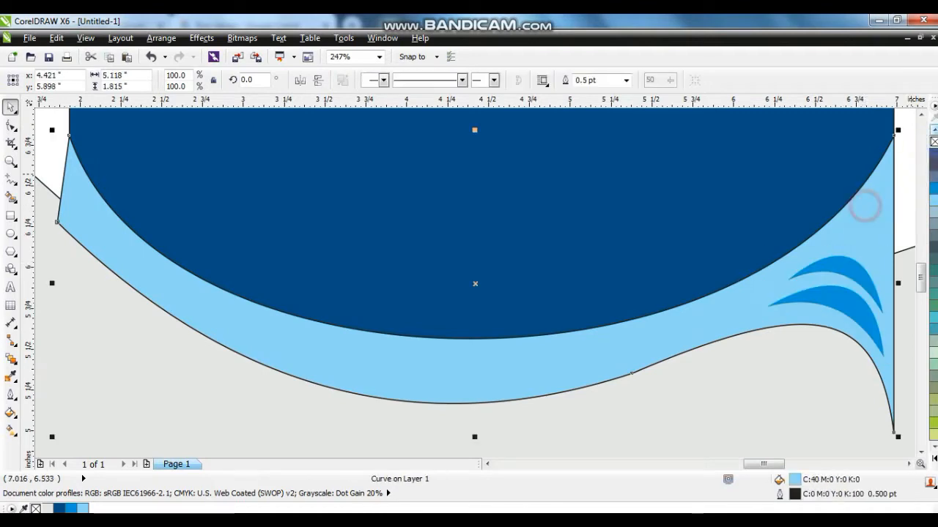
pyautogui.click(775, 193)
pyautogui.scroll(-3, 665, 279)
pyautogui.click(700, 380)
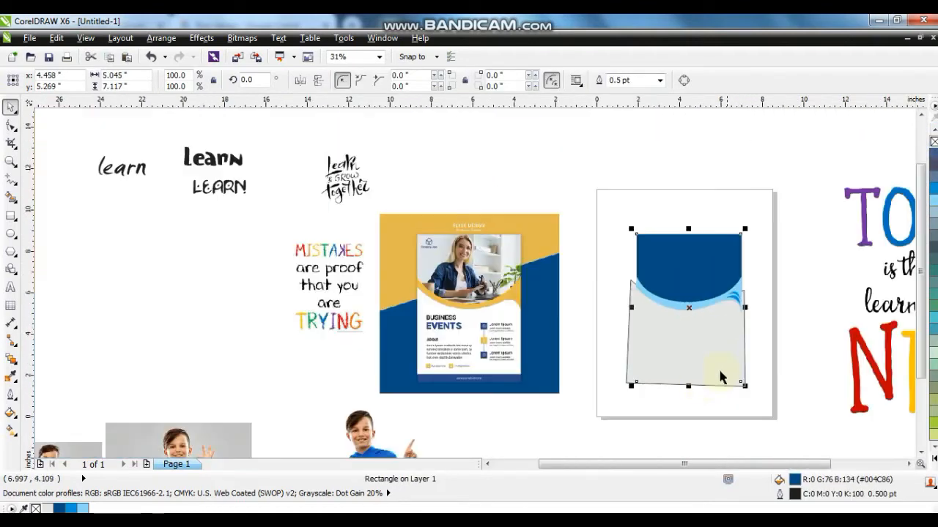
pyautogui.moveTo(609, 256); pyautogui.dragTo(777, 415)
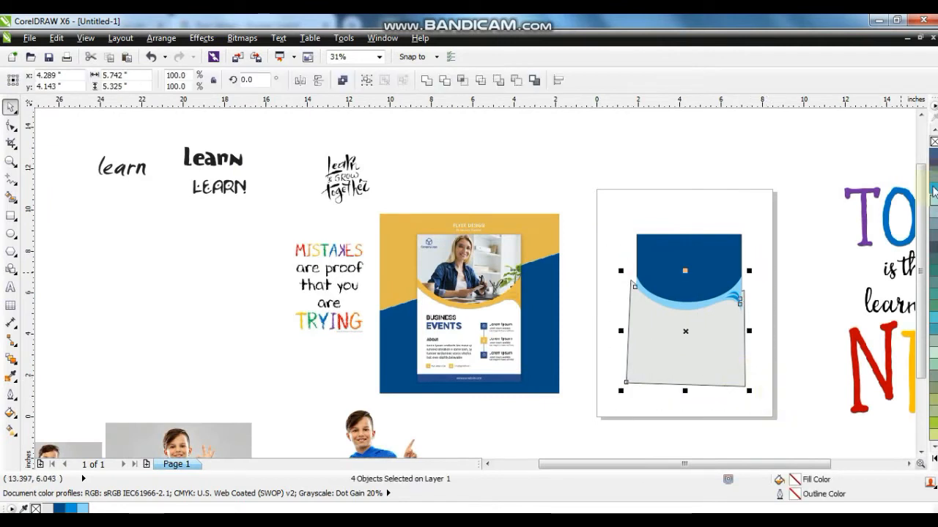
pyautogui.click(767, 273)
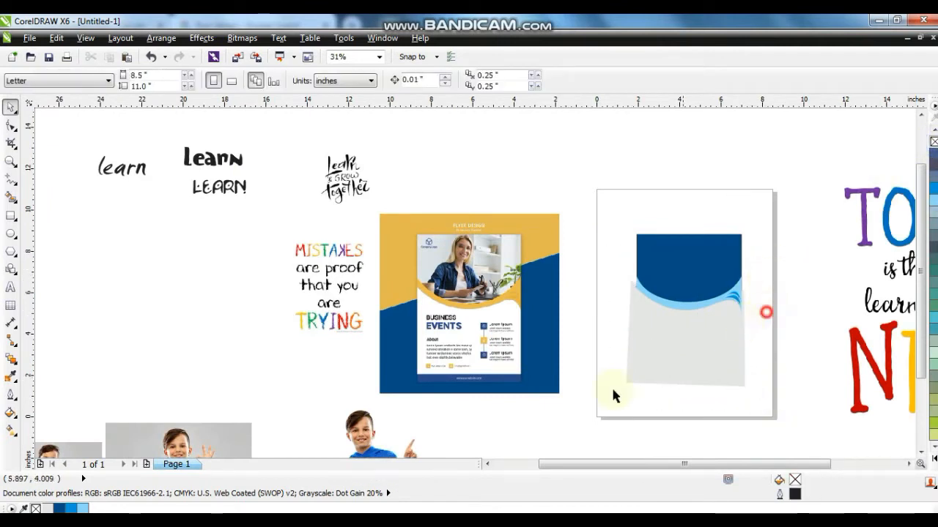
# Move the boy cutout from below the reference image onto the recreated flyer
pyautogui.moveTo(362, 448); pyautogui.dragTo(656, 299)
pyautogui.moveTo(617, 211); pyautogui.dragTo(712, 342)
pyautogui.hotkey('shift', 'F2')
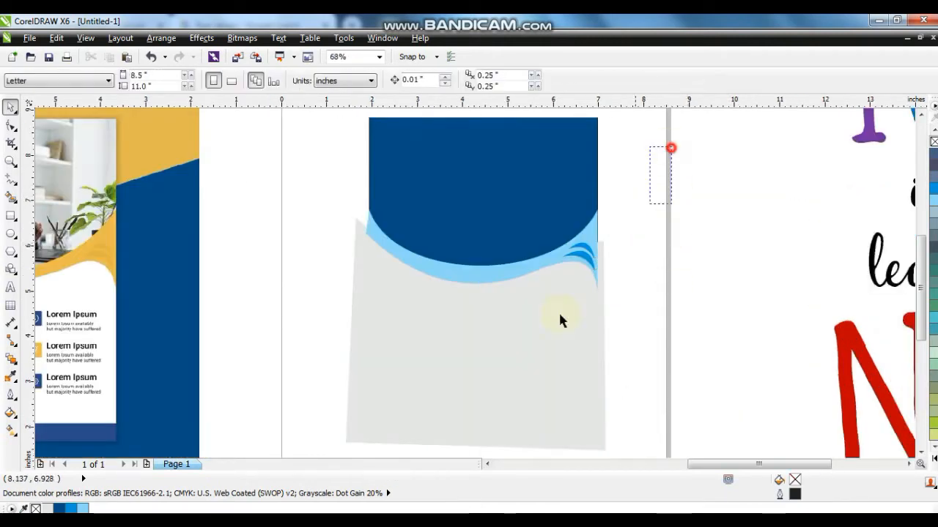
# PowerClip the grey background shape, the wave and the crescents inside the dark blue flyer rectangle
pyautogui.click(591, 383)
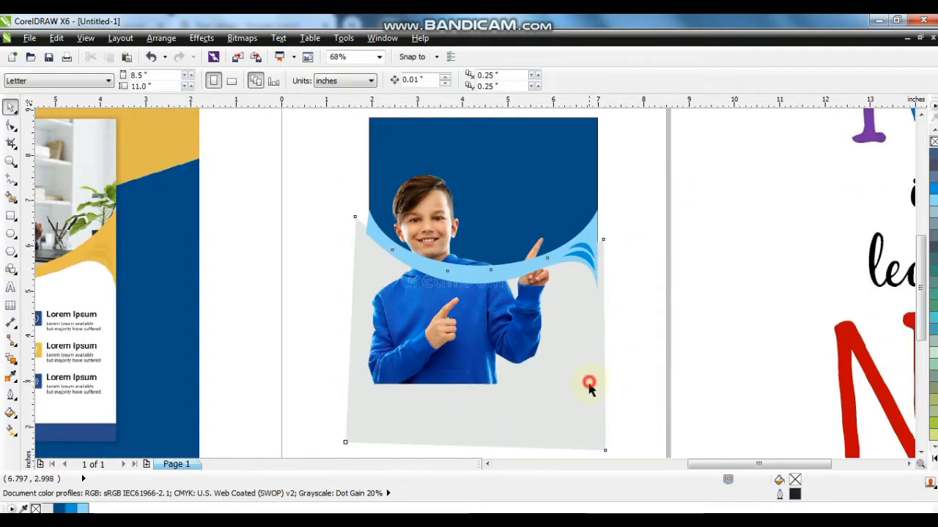
pyautogui.keyDown('shift'); pyautogui.click(586, 263); pyautogui.keyUp('shift')
pyautogui.keyDown('shift'); pyautogui.click(586, 238); pyautogui.keyUp('shift')
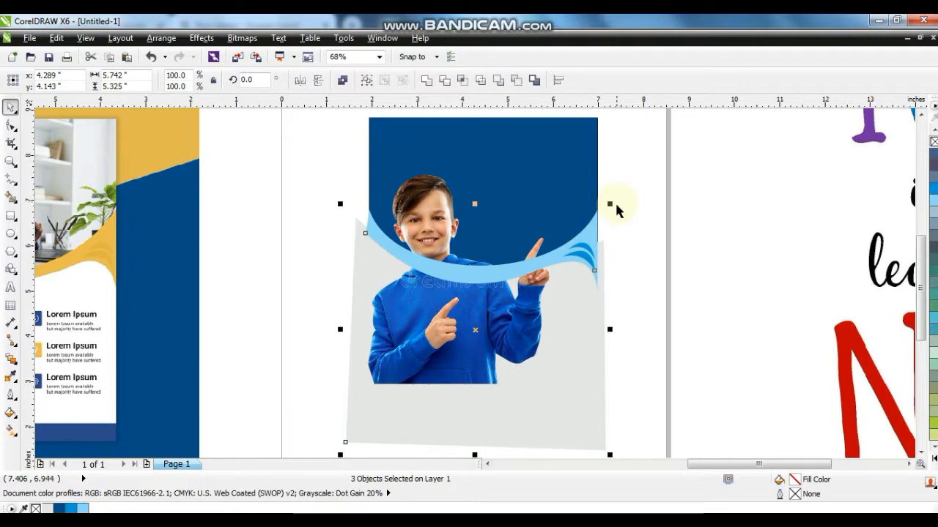
pyautogui.rightClick(592, 223)
pyautogui.click(633, 24)
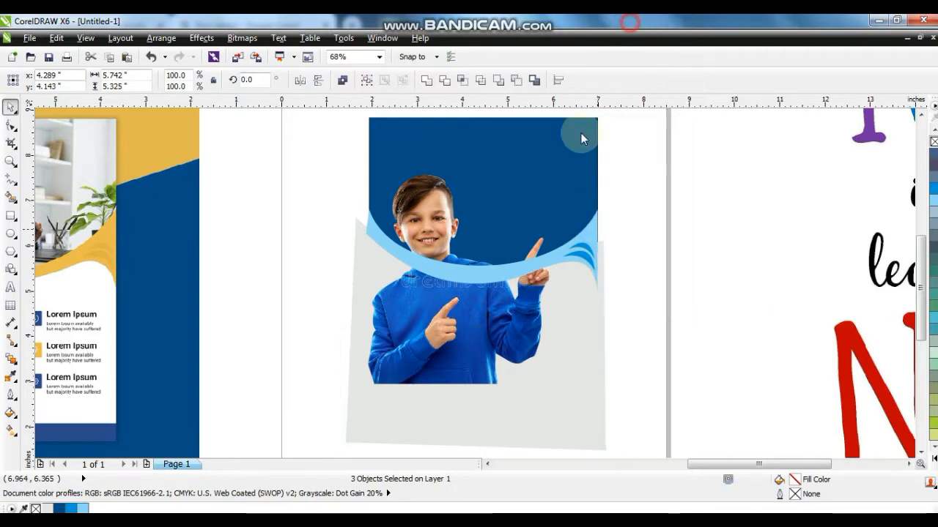
pyautogui.click(550, 170)
pyautogui.click(674, 248)
# Scale the boy cutout to about 3.606 by 4.142 inches and position it on the left half of the flyer
pyautogui.click(444, 354)
pyautogui.moveTo(505, 377); pyautogui.dragTo(553, 379)
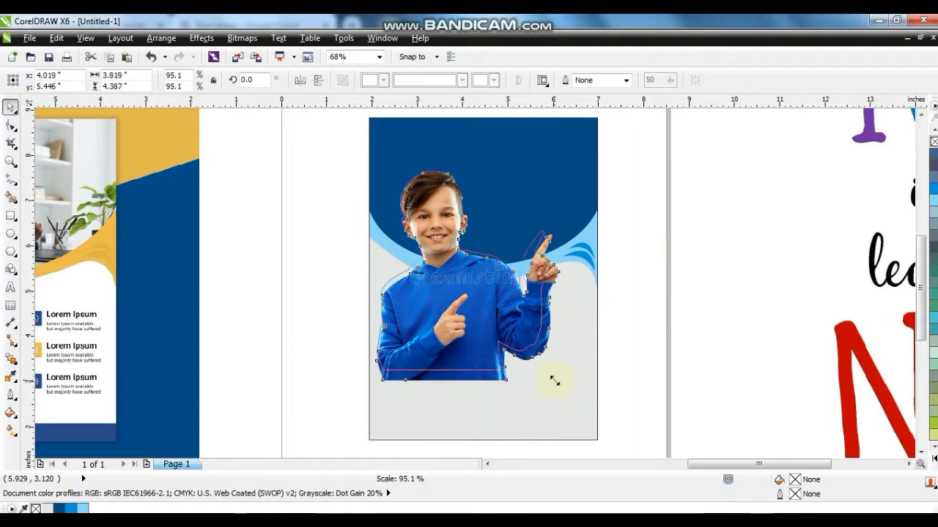
pyautogui.moveTo(443, 356); pyautogui.dragTo(445, 353)
pyautogui.moveTo(558, 373); pyautogui.dragTo(548, 361)
pyautogui.moveTo(435, 337); pyautogui.dragTo(431, 345)
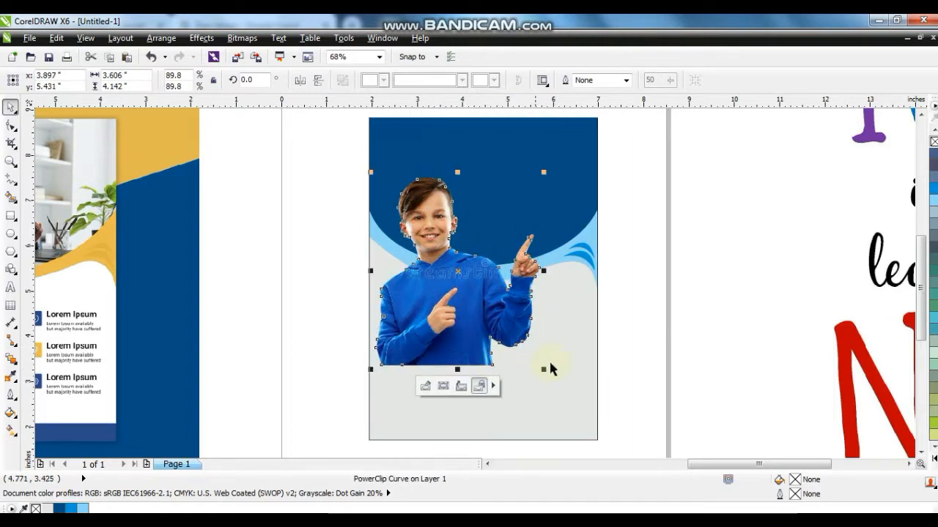
# Edit the flyer's PowerClip contents and move the grey background, wave and crescents lower on the flyer
pyautogui.rightClick(551, 368)
pyautogui.click(598, 77)
pyautogui.moveTo(487, 310); pyautogui.dragTo(507, 345)
pyautogui.rightClick(507, 345)
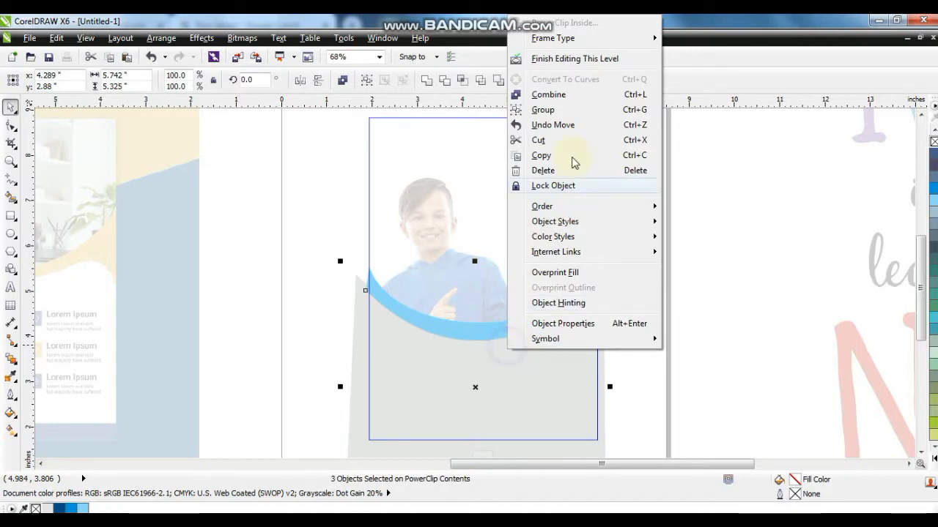
pyautogui.click(553, 61)
pyautogui.click(635, 223)
pyautogui.moveTo(583, 252); pyautogui.dragTo(586, 299)
pyautogui.click(674, 299)
# Enlarge the boy cutout to about 3.841 by 4.412 inches and shift it down to overhang the flyer's left edge
pyautogui.click(538, 386)
pyautogui.moveTo(543, 368); pyautogui.dragTo(547, 373)
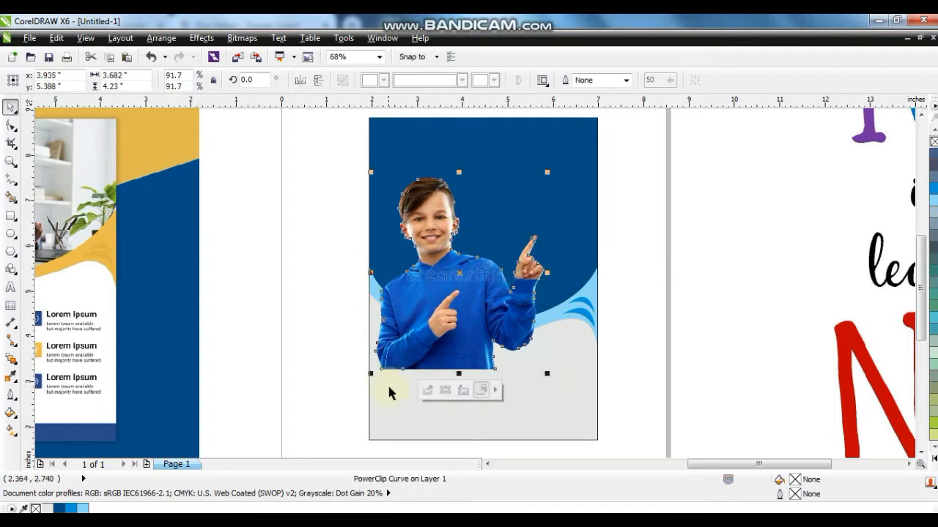
pyautogui.moveTo(371, 374); pyautogui.dragTo(364, 381)
pyautogui.moveTo(456, 351); pyautogui.dragTo(431, 354)
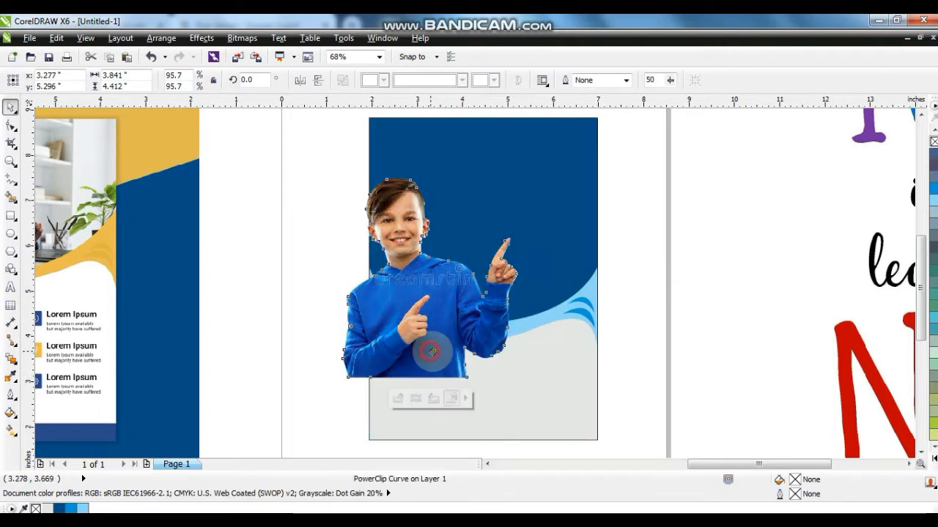
pyautogui.click(272, 360)
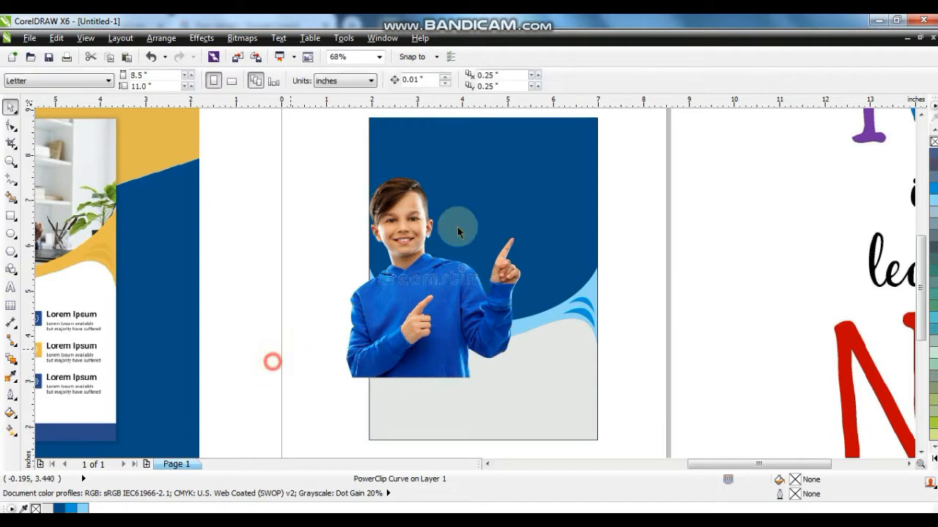
pyautogui.click(10, 216)
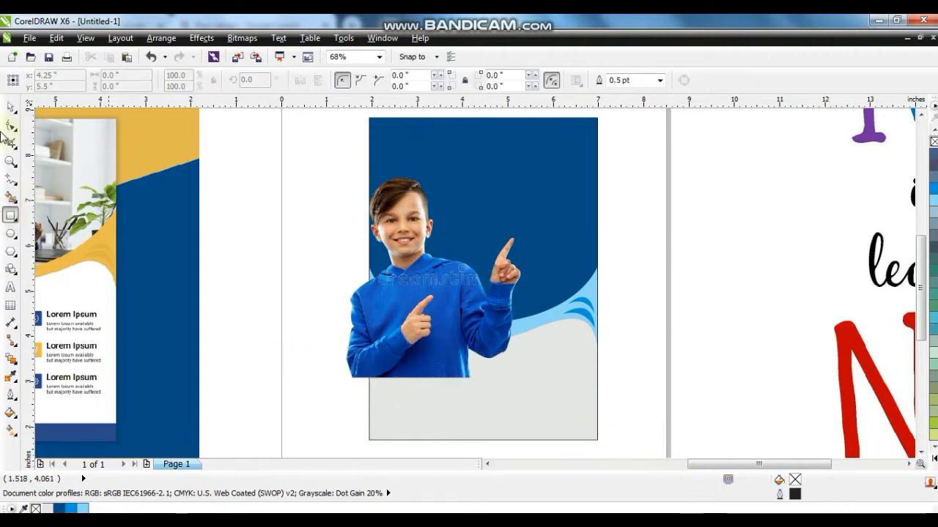
pyautogui.click(9, 107)
pyautogui.click(297, 345)
pyautogui.click(391, 371)
pyautogui.moveTo(391, 370)
pyautogui.mouseDown()
pyautogui.moveTo(393, 359)
pyautogui.moveTo(407, 363)
pyautogui.moveTo(399, 378)
pyautogui.mouseUp()
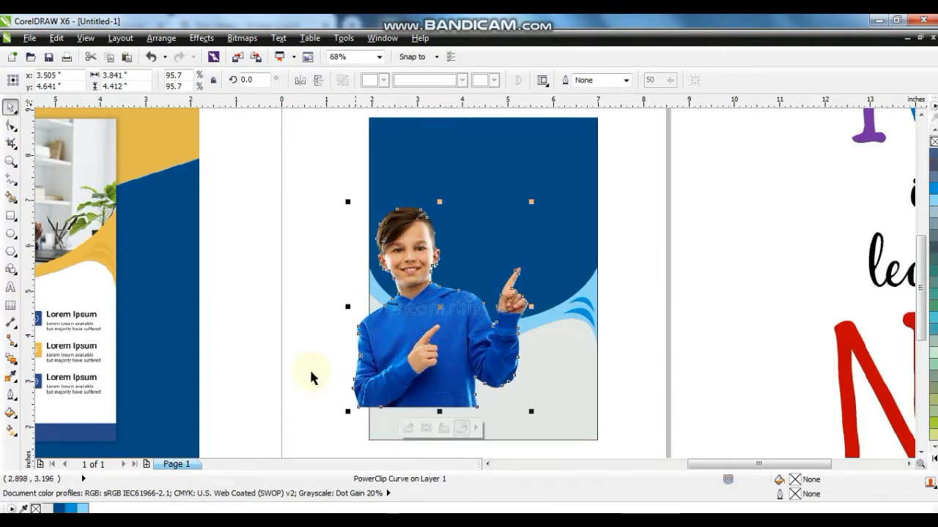
pyautogui.click(267, 364)
# Draw a rectangle about 5.6 inches wide across the flyer's bottom and convert it to curves
pyautogui.click(11, 215)
pyautogui.moveTo(347, 389); pyautogui.dragTo(640, 428)
pyautogui.click(11, 130)
pyautogui.hotkey('ctrl', 'q')
# Bend the bottom rectangle's upper edge into a wave that rises over the boy's waist and dips toward the right
pyautogui.click(196, 80)
pyautogui.click(303, 387)
pyautogui.click(438, 389)
pyautogui.moveTo(437, 392); pyautogui.dragTo(512, 440)
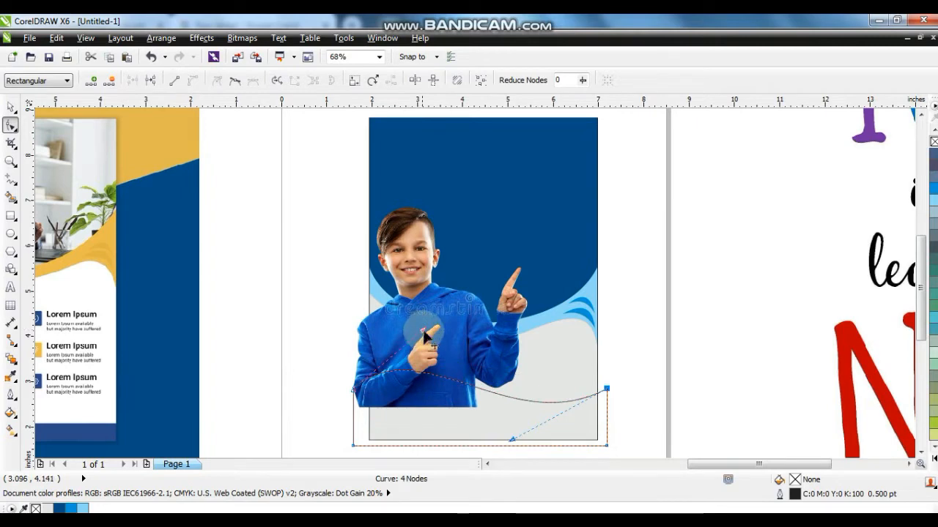
pyautogui.moveTo(440, 339); pyautogui.dragTo(443, 340)
pyautogui.moveTo(513, 443)
pyautogui.mouseDown()
pyautogui.moveTo(507, 453)
pyautogui.moveTo(505, 433)
pyautogui.mouseUp()
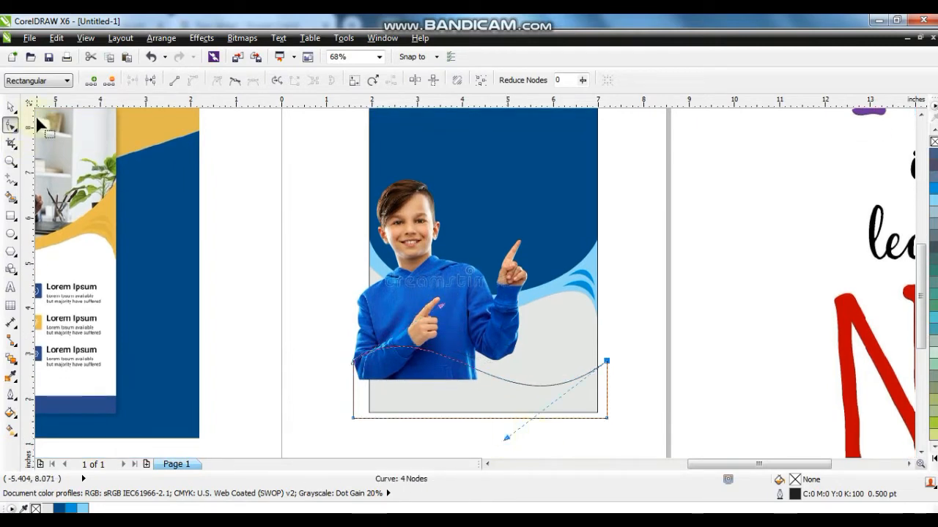
# Fill the bottom wave shape with dark blue #004C86 and remove its outline
pyautogui.click(10, 107)
pyautogui.click(59, 507)
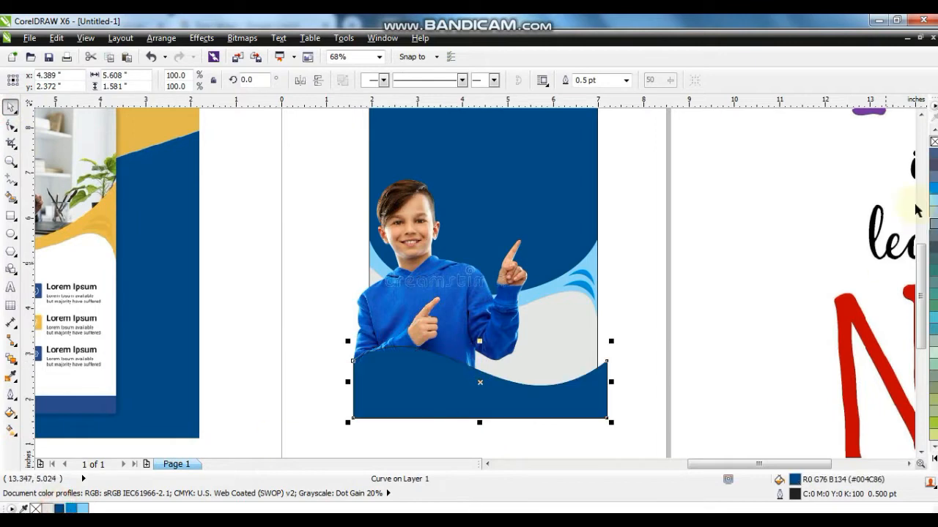
pyautogui.rightClick(933, 141)
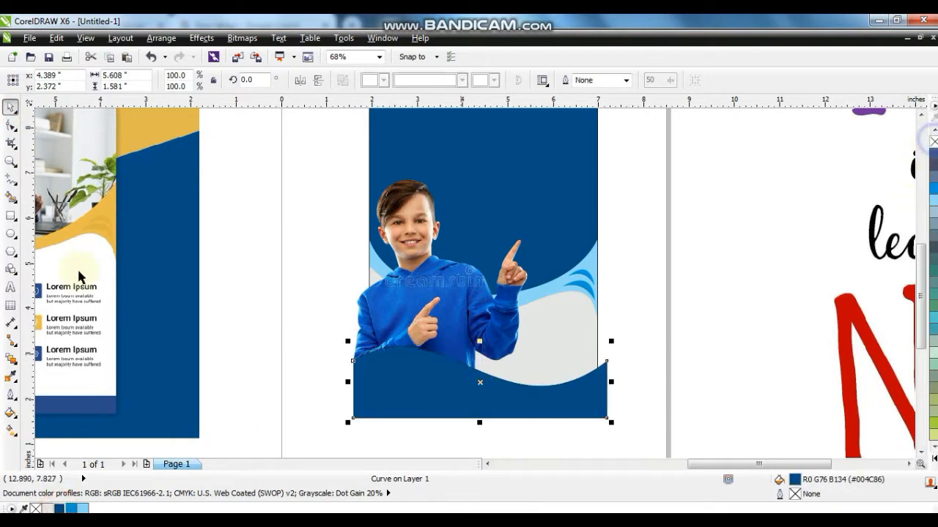
# Change the bottom wave's uniform fill to RGB 15, 55, 135 (#0F3787)
pyautogui.click(10, 415)
pyautogui.click(61, 315)
pyautogui.click(342, 165)
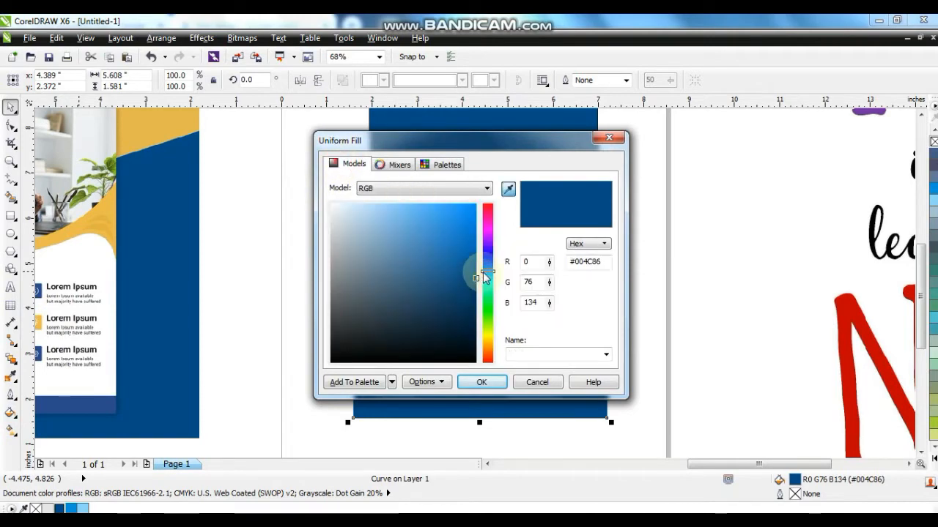
pyautogui.moveTo(485, 277); pyautogui.dragTo(485, 271)
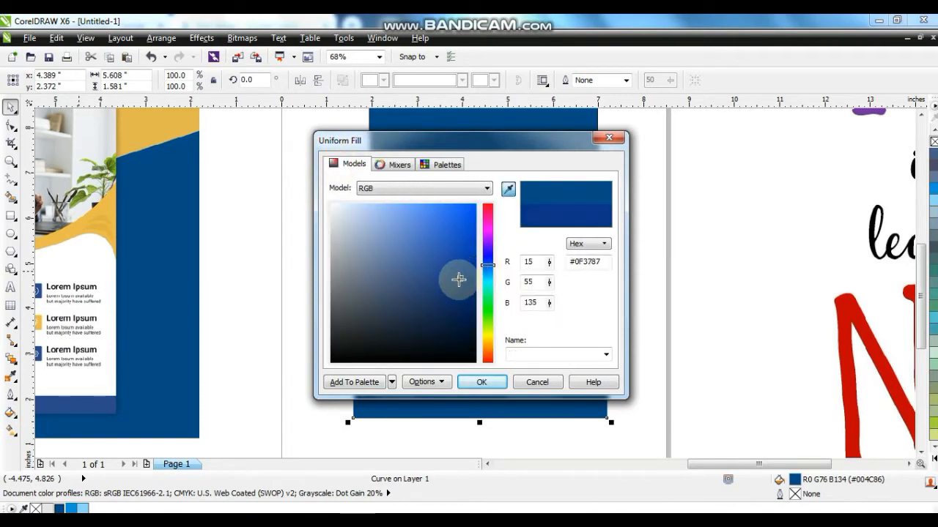
pyautogui.click(482, 382)
pyautogui.click(659, 407)
# PowerClip the bottom wave and the boy cutout inside the dark blue flyer rectangle
pyautogui.click(579, 405)
pyautogui.keyDown('shift'); pyautogui.click(420, 310); pyautogui.keyUp('shift')
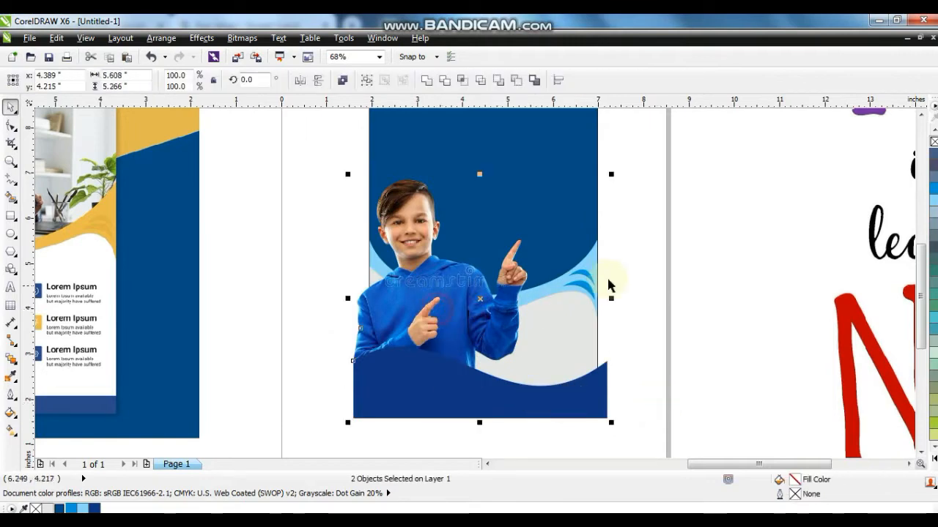
pyautogui.rightClick(439, 325)
pyautogui.click(477, 25)
pyautogui.click(491, 161)
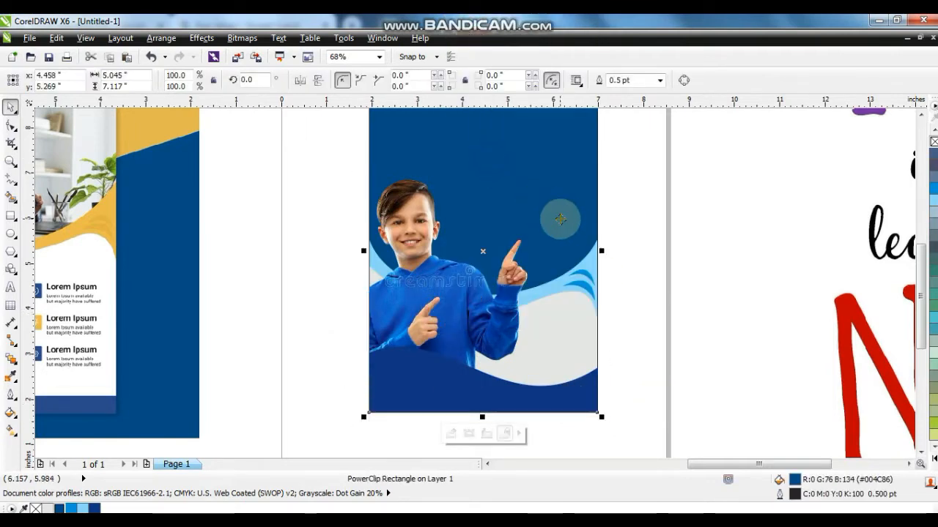
pyautogui.hotkey('shift', 'F2')
pyautogui.click(648, 283)
pyautogui.click(540, 279)
# Duplicate the thin handwritten "learn" text among the lettering samples and place the copy below the original
pyautogui.scroll(-2, 540, 278)
pyautogui.click(460, 341)
pyautogui.scroll(-1, 156, 146)
pyautogui.click(198, 130)
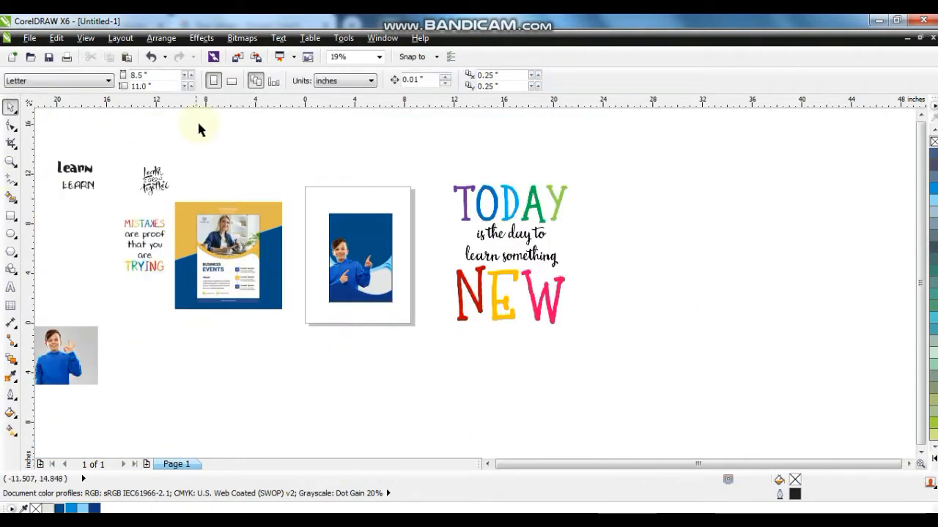
pyautogui.scroll(1, 199, 130)
pyautogui.moveTo(199, 130); pyautogui.dragTo(59, 229)
pyautogui.hotkey('shift', 'F2')
pyautogui.click(498, 253)
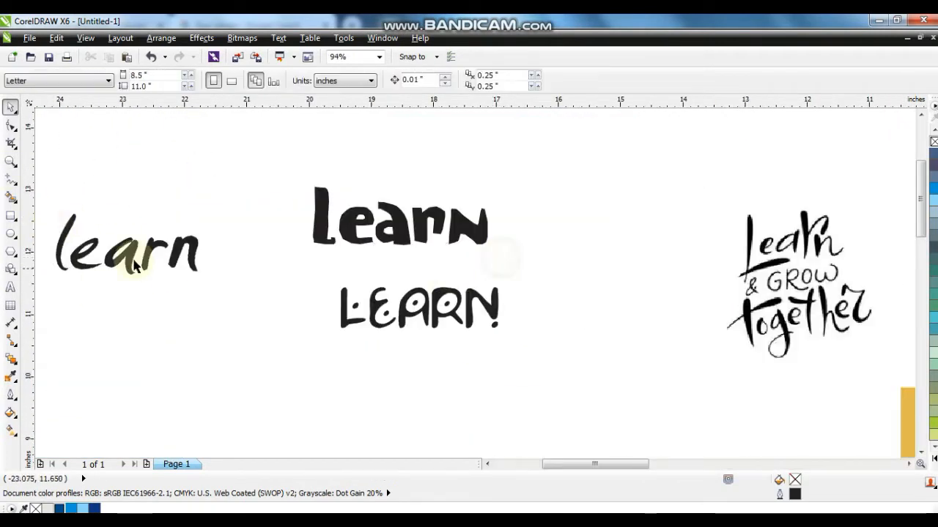
pyautogui.moveTo(129, 256); pyautogui.dragTo(192, 367)
pyautogui.rightClick(447, 420)
# Replace the wording of the duplicated text with "& Grow" and "Together" on two lines
pyautogui.click(11, 287)
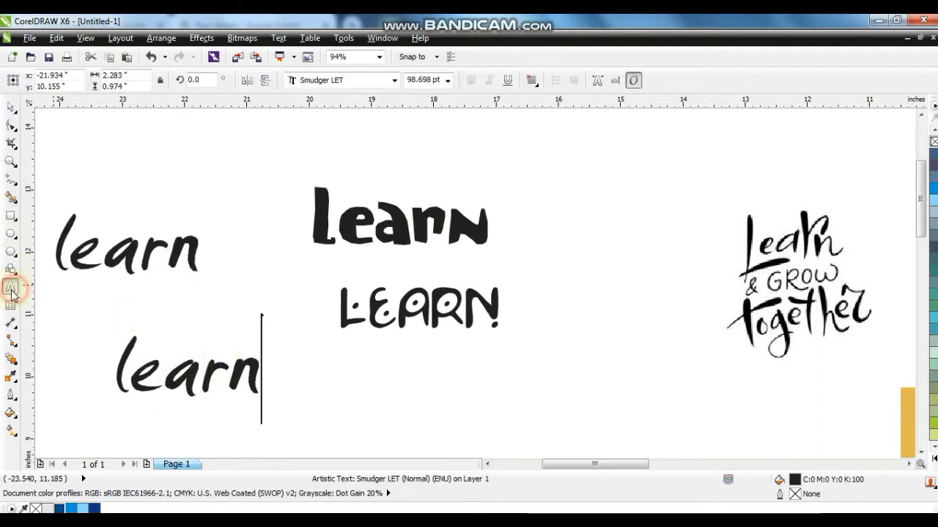
pyautogui.hotkey('ctrl', 'a')
pyautogui.write('&')
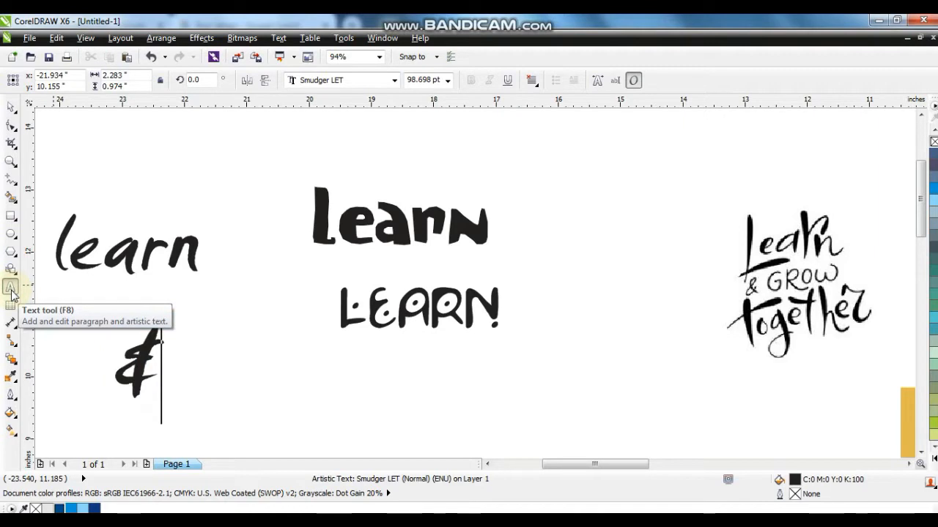
pyautogui.write(' Grow')
pyautogui.press('Return')
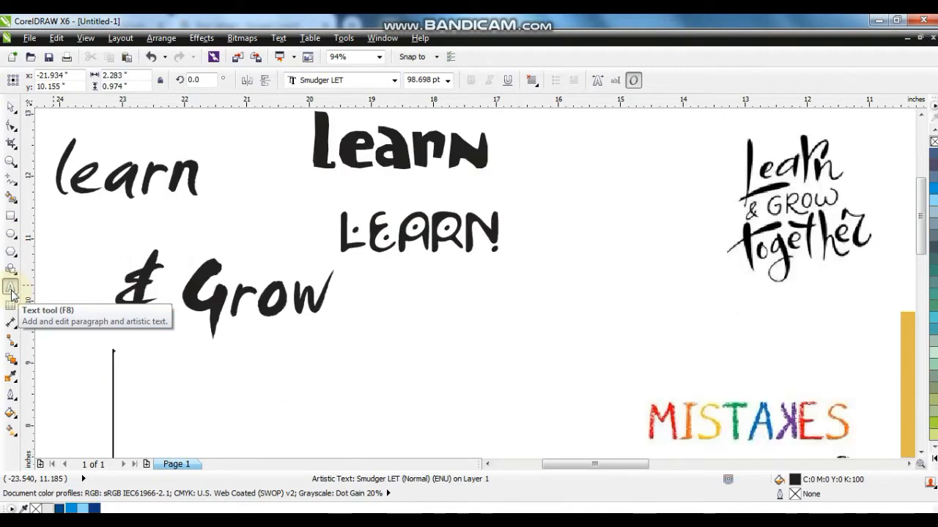
pyautogui.write('Together')
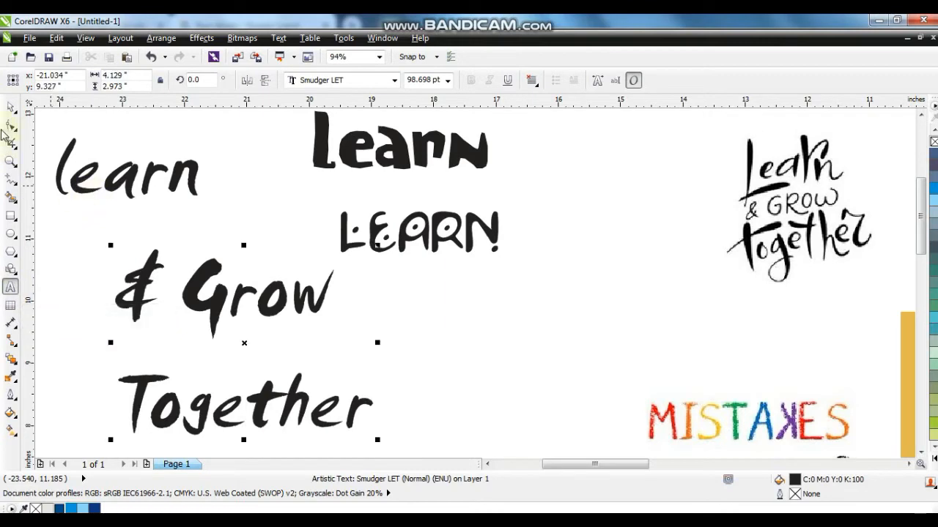
pyautogui.hotkey('ctrl', 'space')
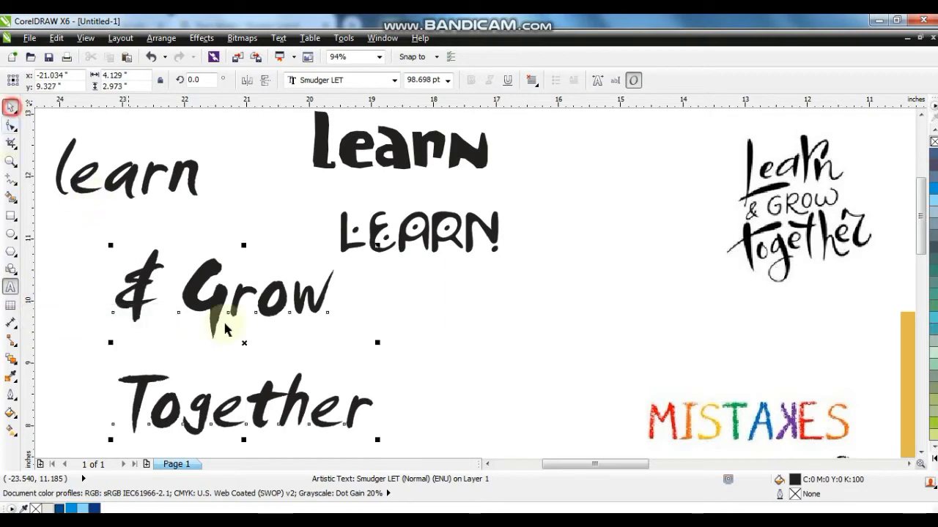
# Align the "learn" and "& Grow Together" texts on a common vertical centre and move both onto the flyer
pyautogui.keyDown('shift'); pyautogui.click(196, 186); pyautogui.keyUp('shift')
pyautogui.press('c')
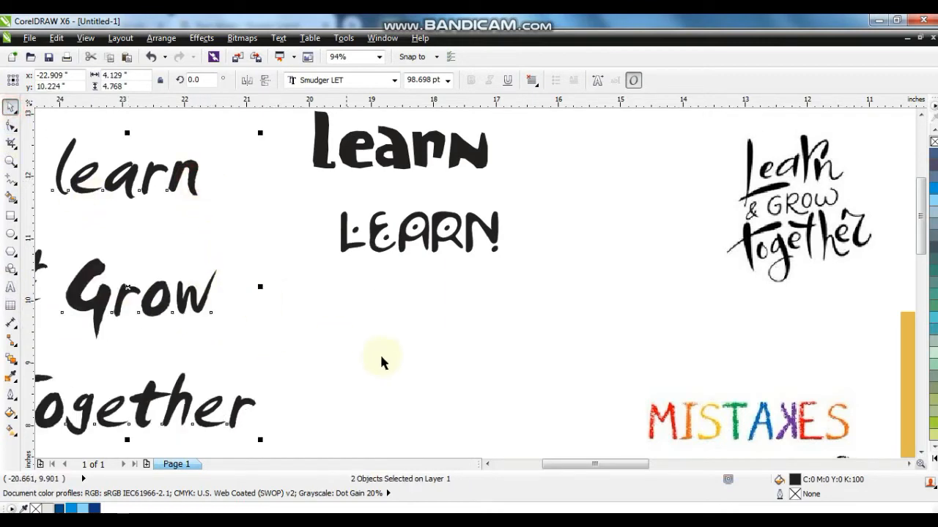
pyautogui.press('F4')
pyautogui.moveTo(165, 183); pyautogui.dragTo(670, 260)
pyautogui.hotkey('shift', 'F2')
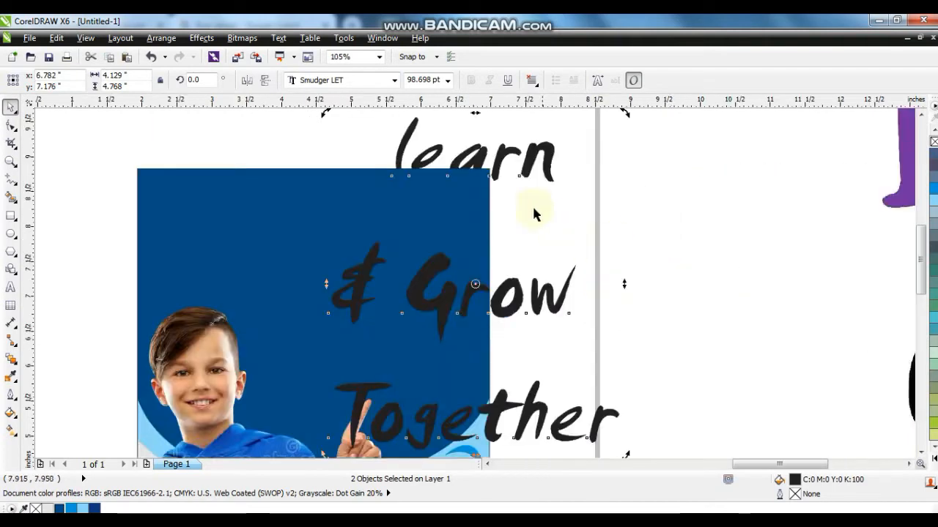
pyautogui.moveTo(529, 161); pyautogui.dragTo(443, 206)
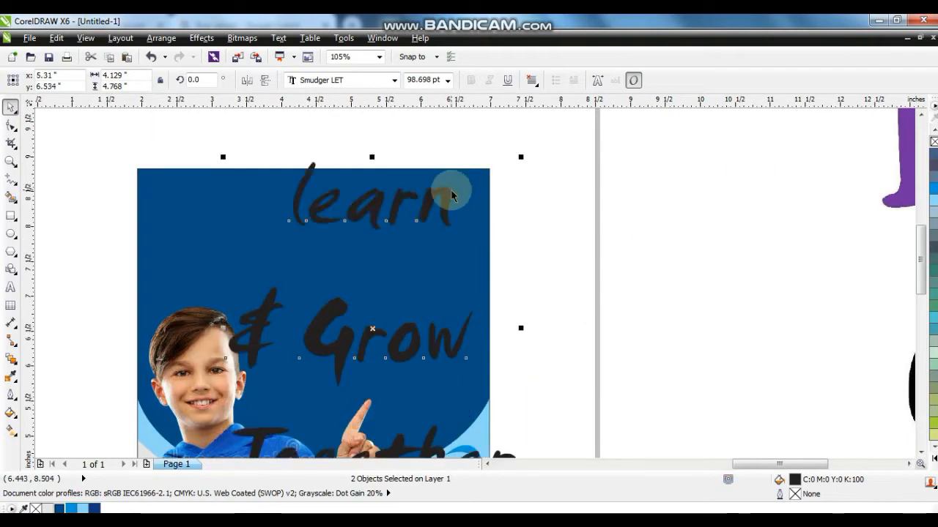
# Shrink both texts to fit the flyer's dark blue area above the boy's hand, then enlarge "learn" separately
pyautogui.moveTo(520, 156); pyautogui.dragTo(464, 259)
pyautogui.moveTo(381, 330); pyautogui.dragTo(362, 268)
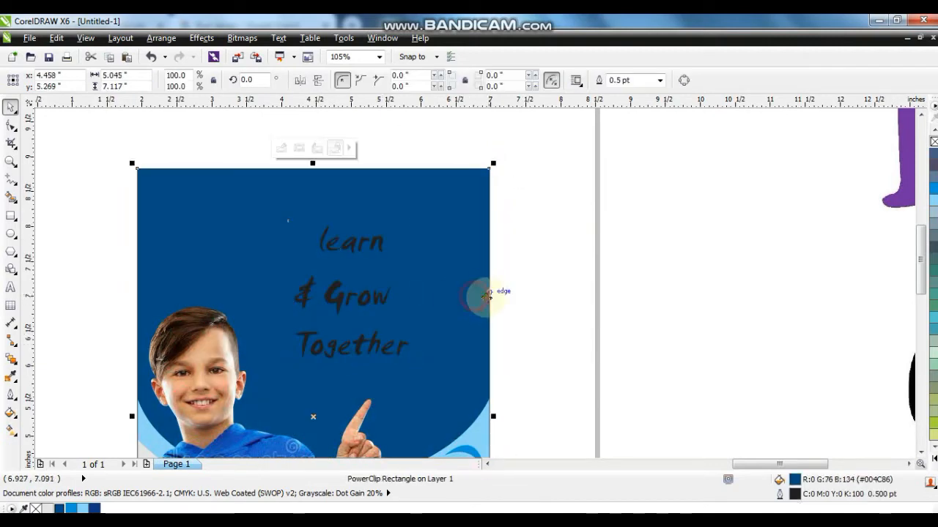
pyautogui.scroll(-2, 489, 212)
pyautogui.keyDown('ctrl'); pyautogui.click(486, 168); pyautogui.keyUp('ctrl')
pyautogui.moveTo(528, 179); pyautogui.dragTo(553, 195)
pyautogui.moveTo(493, 209)
pyautogui.mouseDown()
pyautogui.moveTo(522, 200)
pyautogui.moveTo(505, 200)
pyautogui.mouseUp()
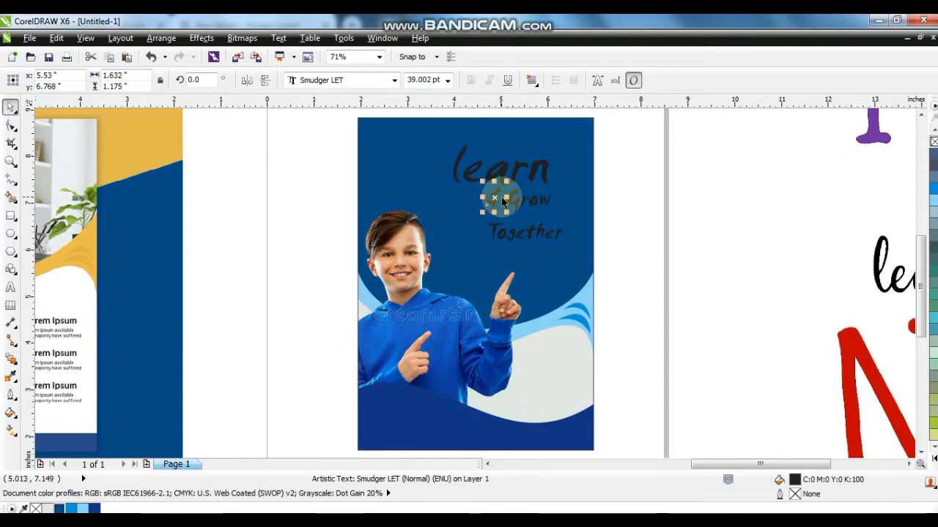
# Enlarge "Grow" directly under "learn" and place the "&" at its left side
pyautogui.moveTo(503, 203); pyautogui.dragTo(429, 198)
pyautogui.click(523, 205)
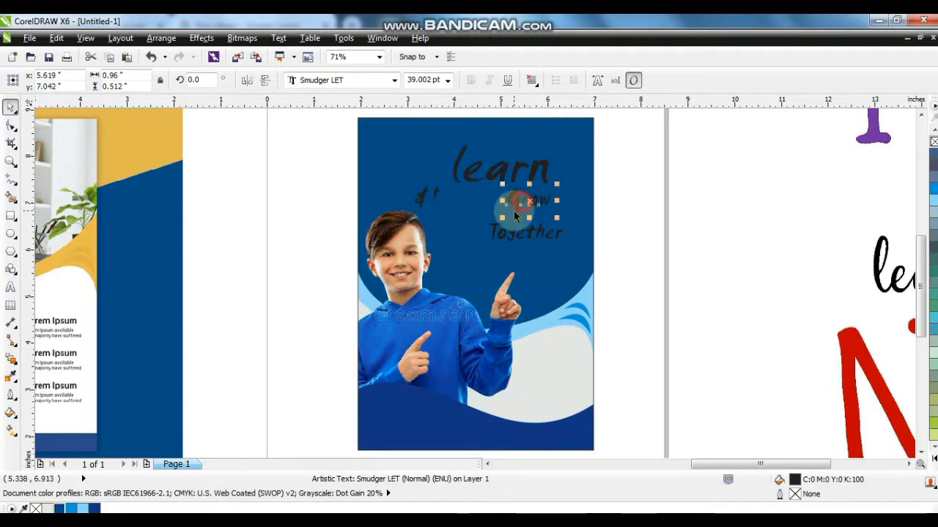
pyautogui.moveTo(481, 234); pyautogui.dragTo(461, 246)
pyautogui.moveTo(422, 194); pyautogui.dragTo(442, 213)
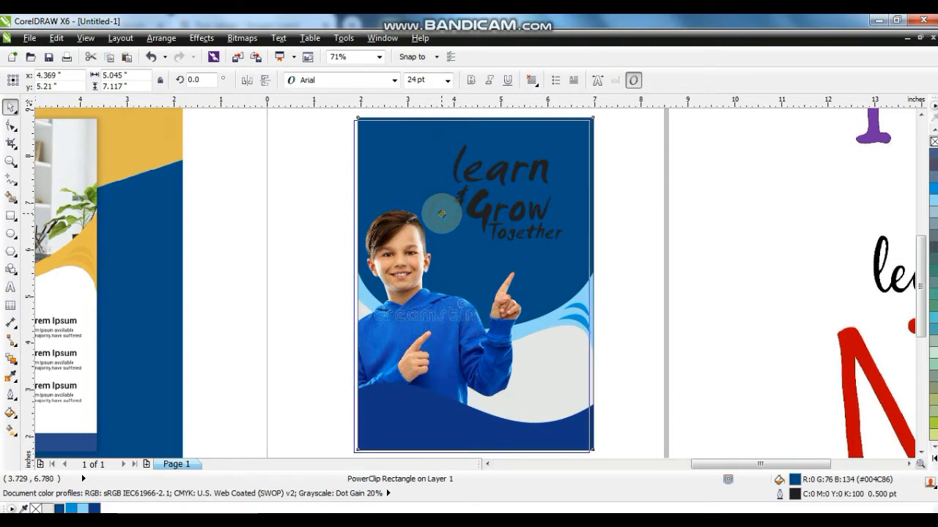
pyautogui.hotkey('ctrl', 'z')
# Resize "Together" to about 1.18 by 0.287 inches and tuck it beneath "Grow"
pyautogui.click(462, 202)
pyautogui.moveTo(529, 235)
pyautogui.mouseDown()
pyautogui.moveTo(565, 245)
pyautogui.moveTo(539, 232)
pyautogui.mouseUp()
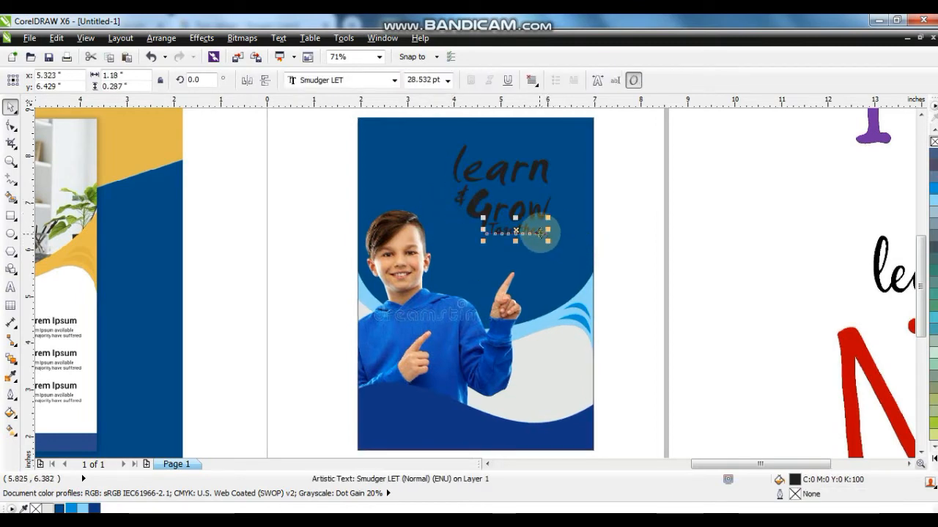
pyautogui.click(628, 236)
# Fill all four pieces of the "learn & Grow Together" lettering with white
pyautogui.moveTo(654, 272); pyautogui.dragTo(411, 129)
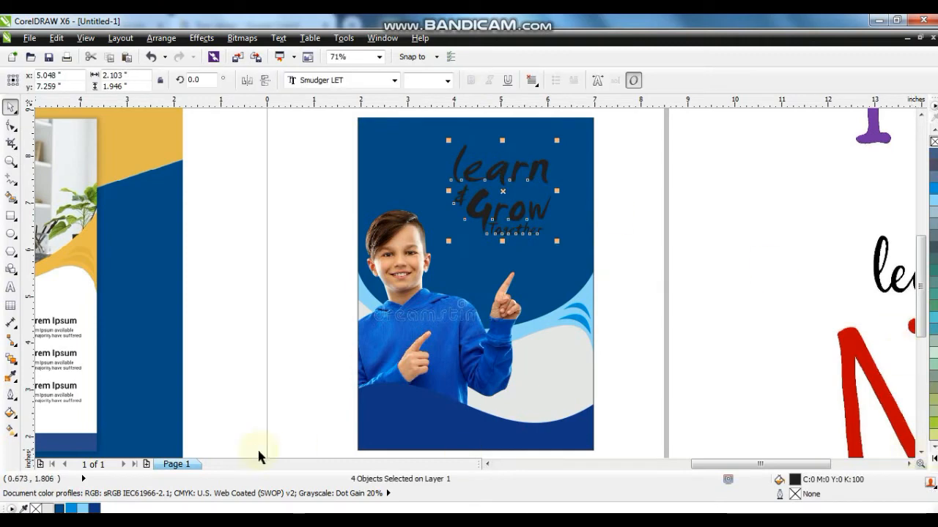
pyautogui.click(85, 508)
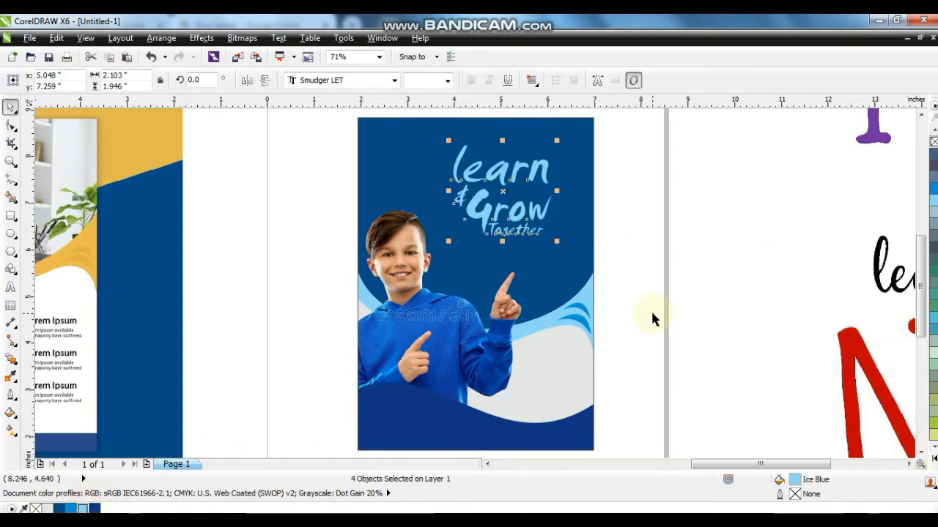
pyautogui.click(934, 460)
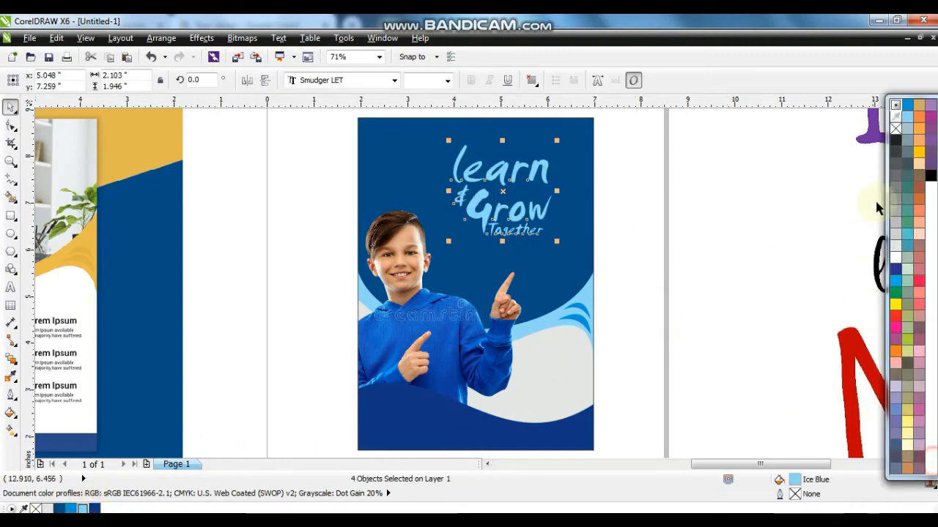
pyautogui.click(896, 253)
pyautogui.click(534, 282)
pyautogui.click(634, 192)
# Scale the complete lettering to about 2.877 by 2.662 inches and position it above the boy's raised finger
pyautogui.moveTo(638, 139); pyautogui.dragTo(439, 260)
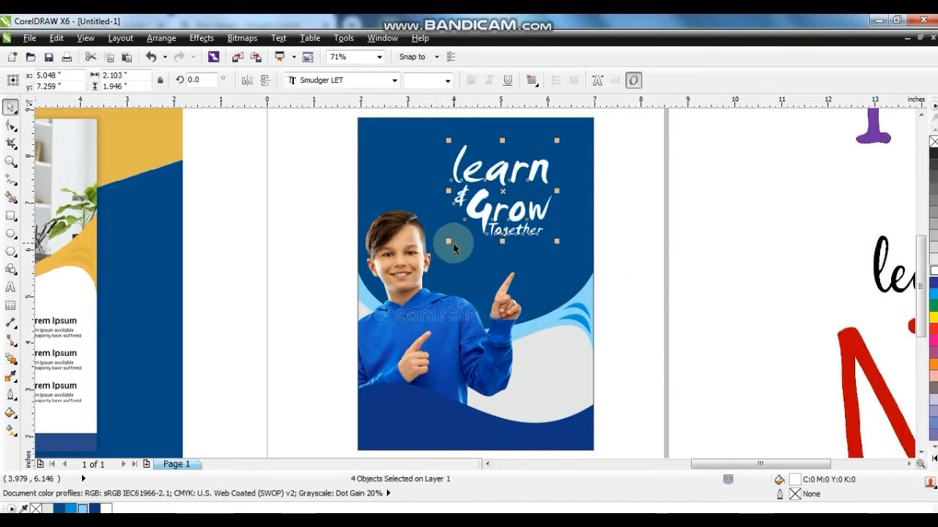
pyautogui.moveTo(449, 243); pyautogui.dragTo(426, 292)
pyautogui.moveTo(524, 218); pyautogui.dragTo(516, 230)
pyautogui.moveTo(575, 276); pyautogui.dragTo(565, 271)
# Try copying the text properties of the uppercase "LEARN" sample onto the headline lettering
pyautogui.press('F4')
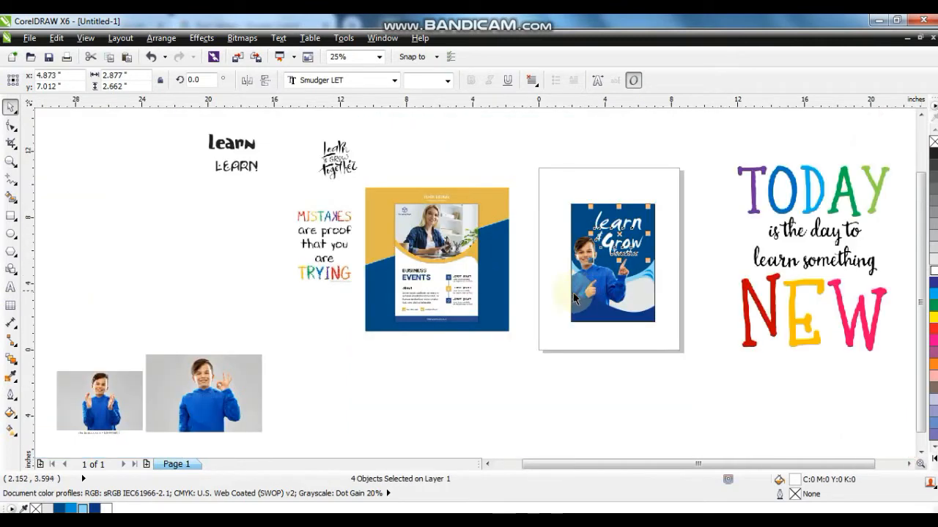
pyautogui.click(56, 37)
pyautogui.click(104, 232)
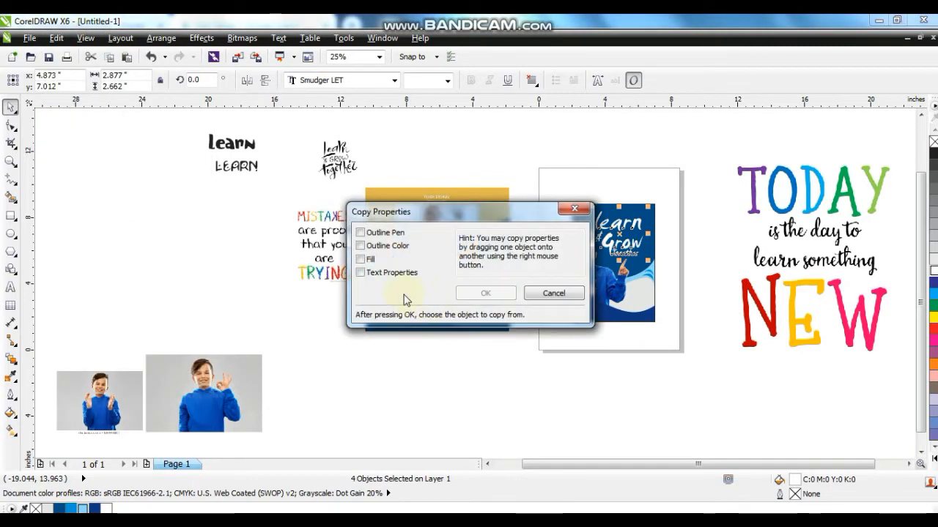
pyautogui.click(371, 273)
pyautogui.click(486, 293)
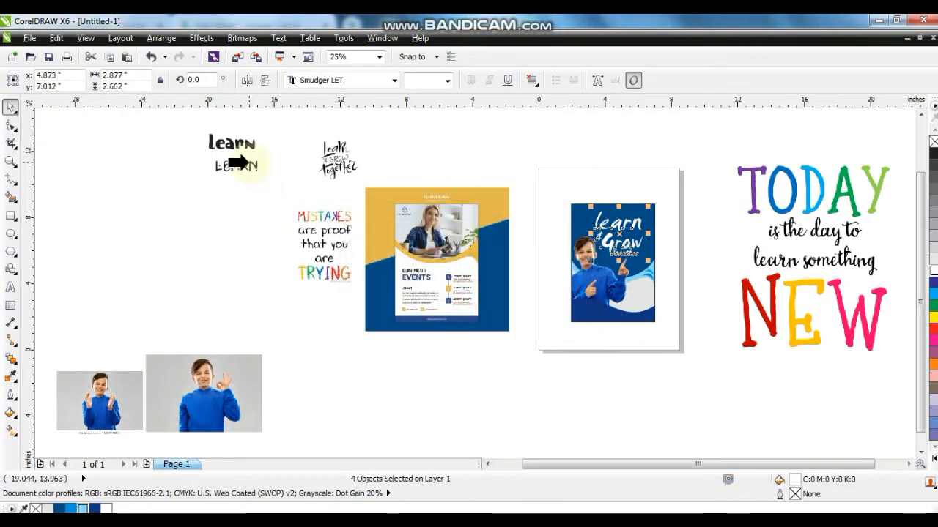
pyautogui.click(249, 165)
pyautogui.hotkey('ctrl', 'z')
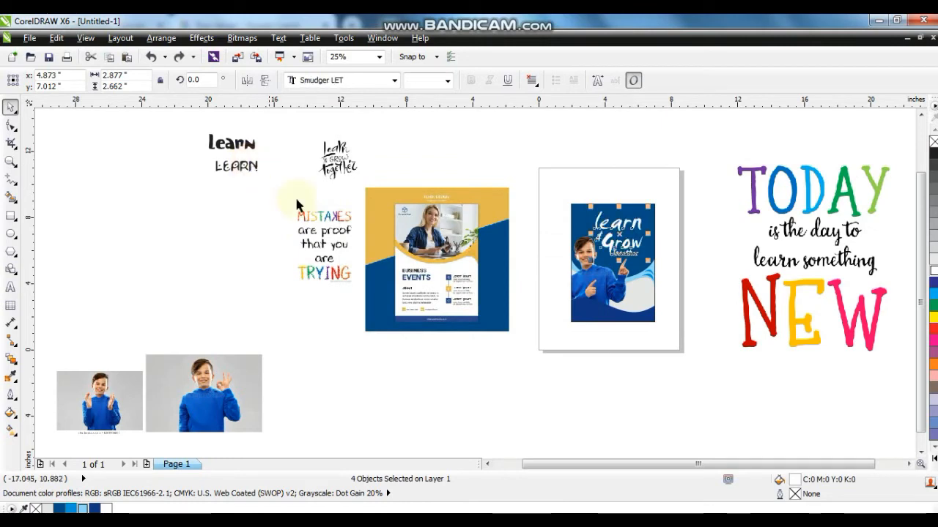
# Fill the light grey wave inside the flyer's PowerClip with red (C:0 M:100 Y:100 K:0) and finish editing the PowerClip
pyautogui.click(504, 311)
pyautogui.click(623, 308)
pyautogui.hotkey('shift', 'F2')
pyautogui.click(661, 286)
pyautogui.click(573, 378)
pyautogui.rightClick(566, 370)
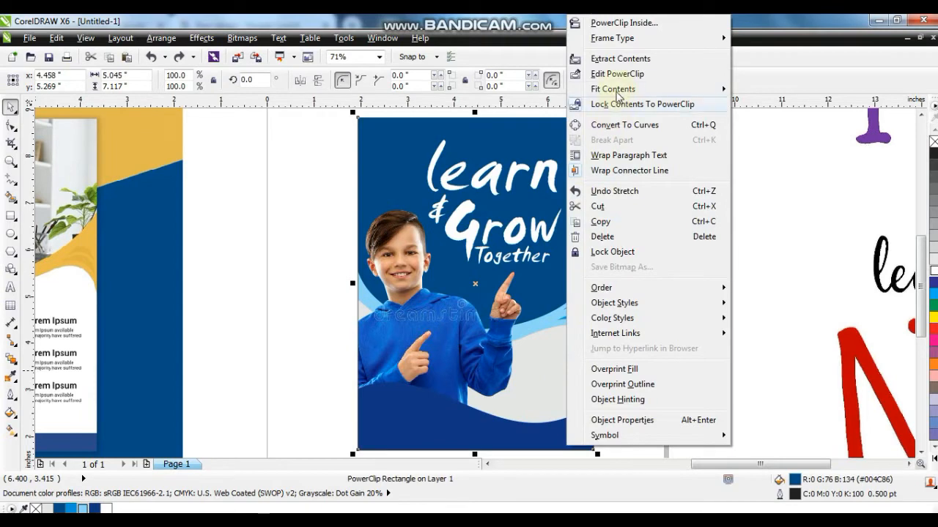
pyautogui.click(616, 74)
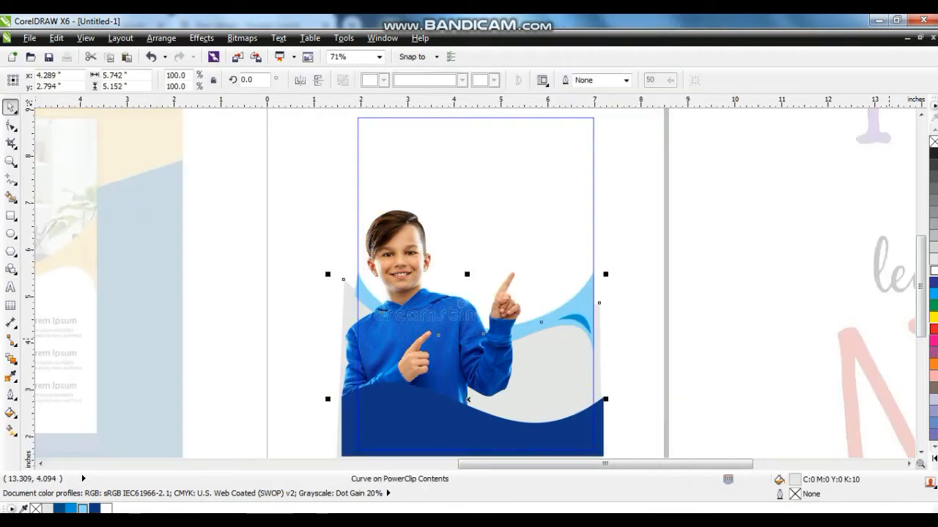
pyautogui.click(933, 329)
pyautogui.rightClick(529, 363)
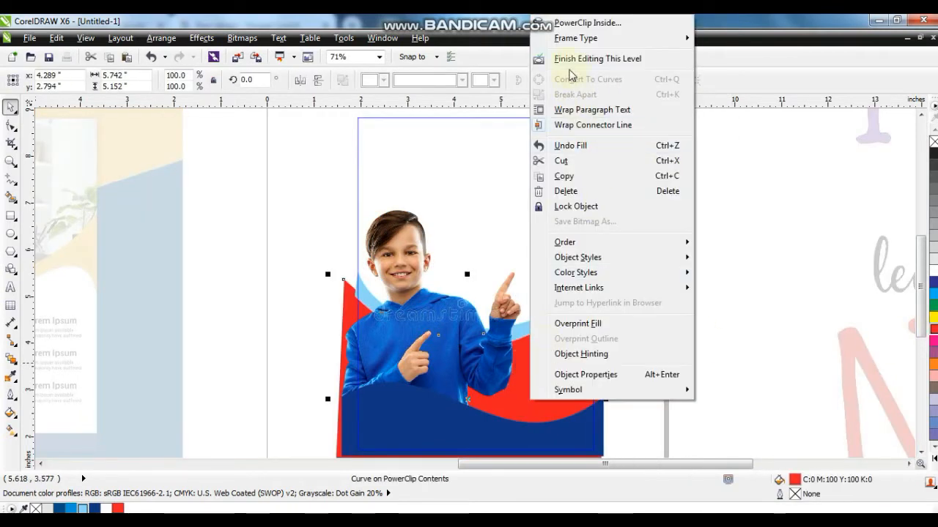
pyautogui.click(569, 61)
pyautogui.click(286, 277)
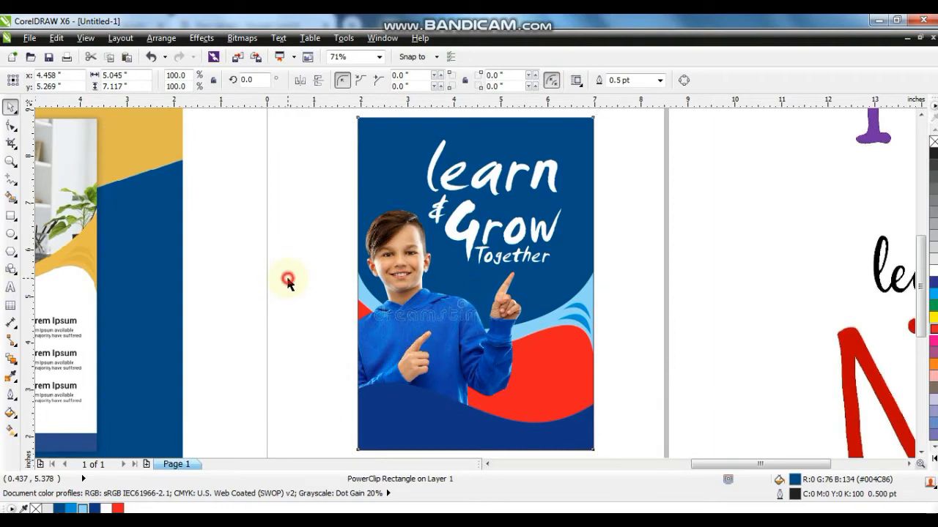
# Fill the light-blue wave inside the PowerClip with white and both small accent curves with 10% black
pyautogui.rightClick(577, 393)
pyautogui.click(608, 74)
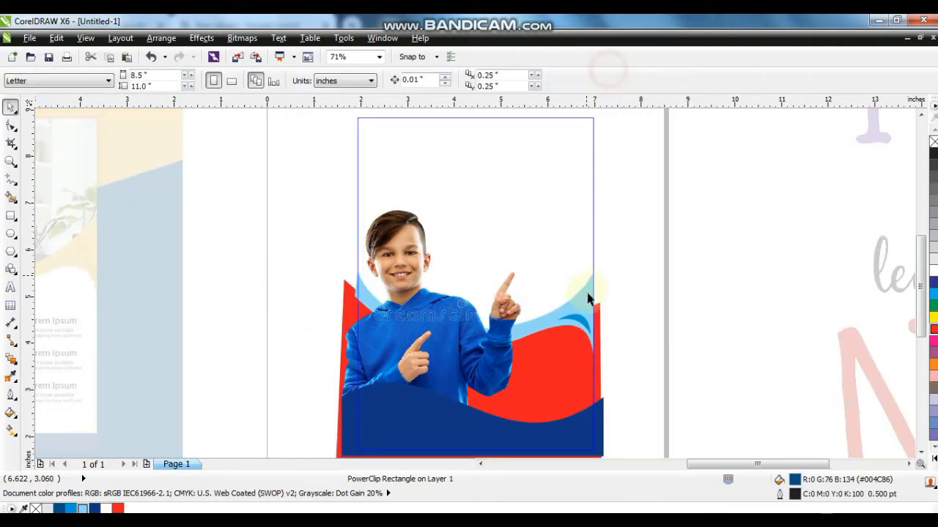
pyautogui.click(571, 324)
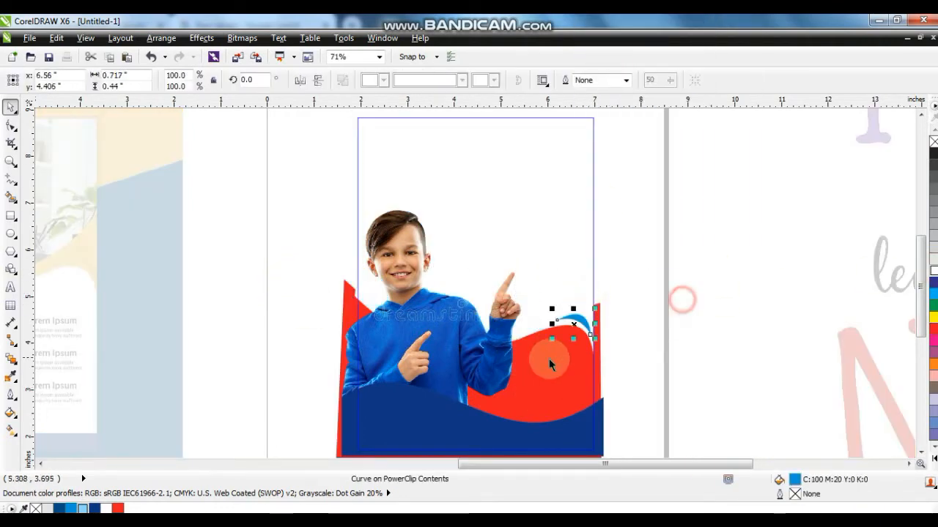
pyautogui.rightClick(560, 317)
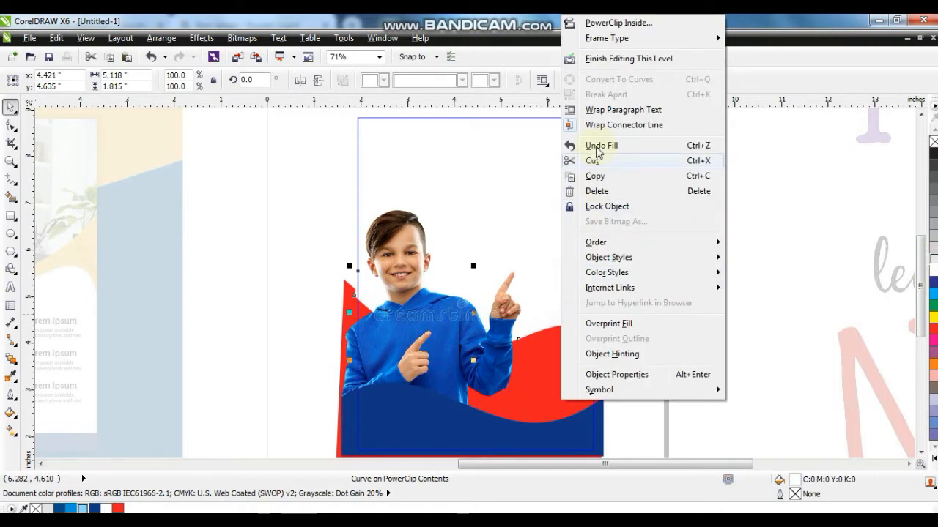
pyautogui.click(590, 60)
pyautogui.click(583, 312)
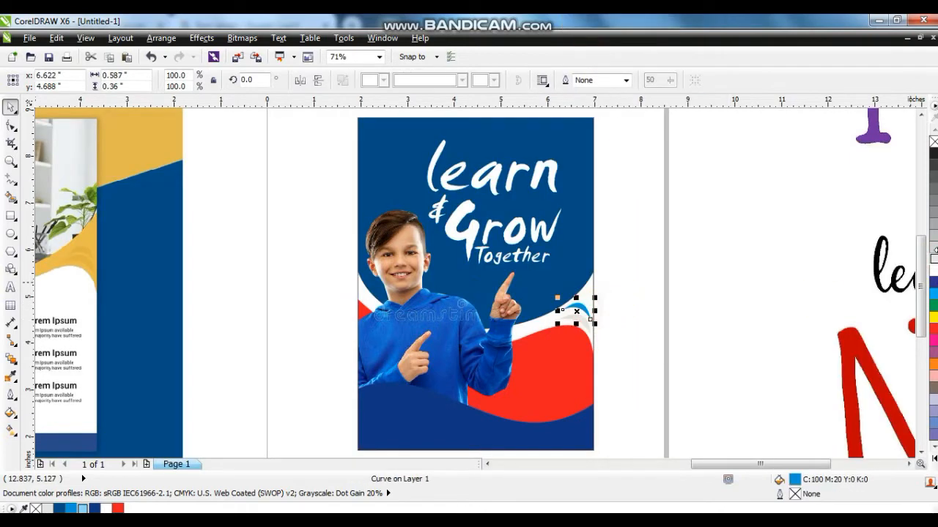
pyautogui.click(655, 346)
# Remove the outline from the flyer's PowerClip rectangle
pyautogui.click(456, 433)
pyautogui.click(649, 380)
pyautogui.click(560, 374)
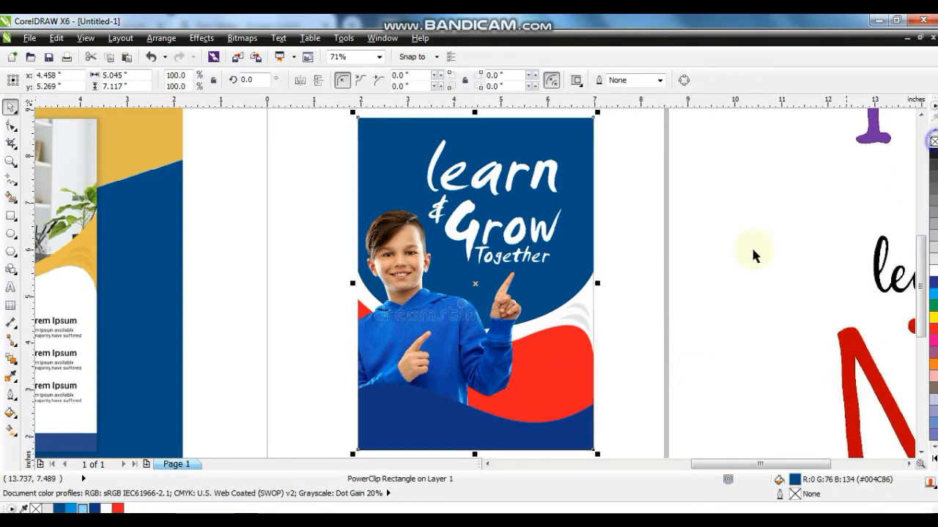
pyautogui.click(720, 269)
pyautogui.rightClick(573, 172)
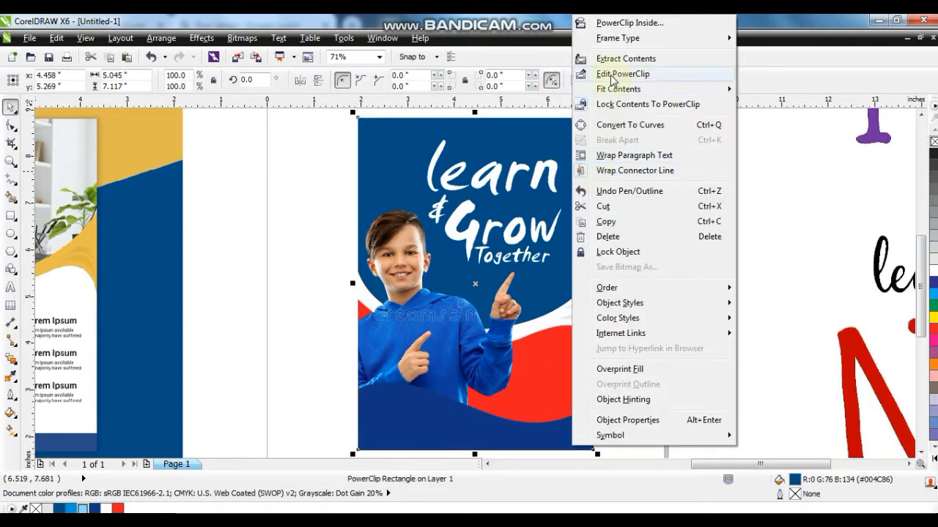
pyautogui.click(325, 217)
# Duplicate the complete flyer and arrange the two versions side by side across the page
pyautogui.scroll(-2, 324, 220)
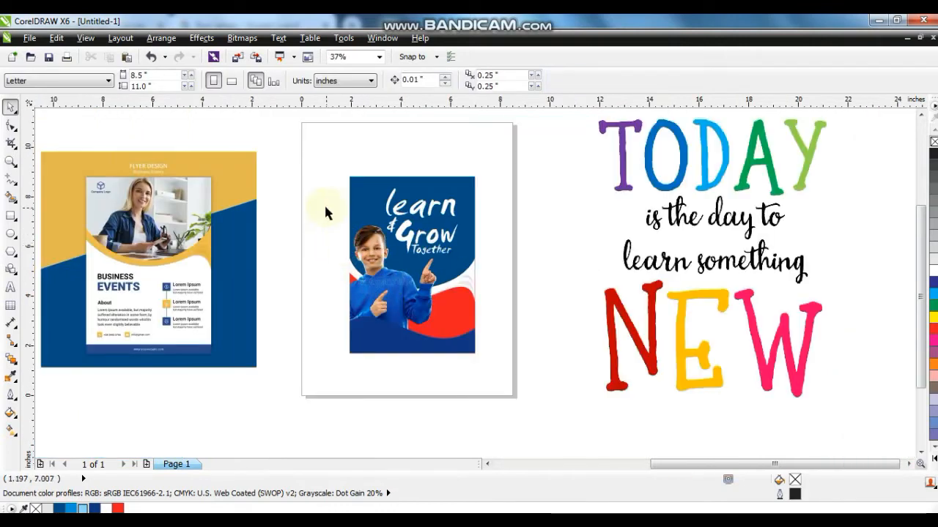
pyautogui.moveTo(474, 361); pyautogui.dragTo(475, 362)
pyautogui.moveTo(424, 300); pyautogui.dragTo(386, 293)
pyautogui.click(511, 370)
pyautogui.moveTo(573, 382); pyautogui.dragTo(217, 131)
pyautogui.hotkey('shift', 'F2')
# Inside the left flyer's PowerClip, fill the red wave with Ice Blue and the white wave with dark blue (#113680)
pyautogui.click(268, 157)
pyautogui.rightClick(268, 157)
pyautogui.click(300, 75)
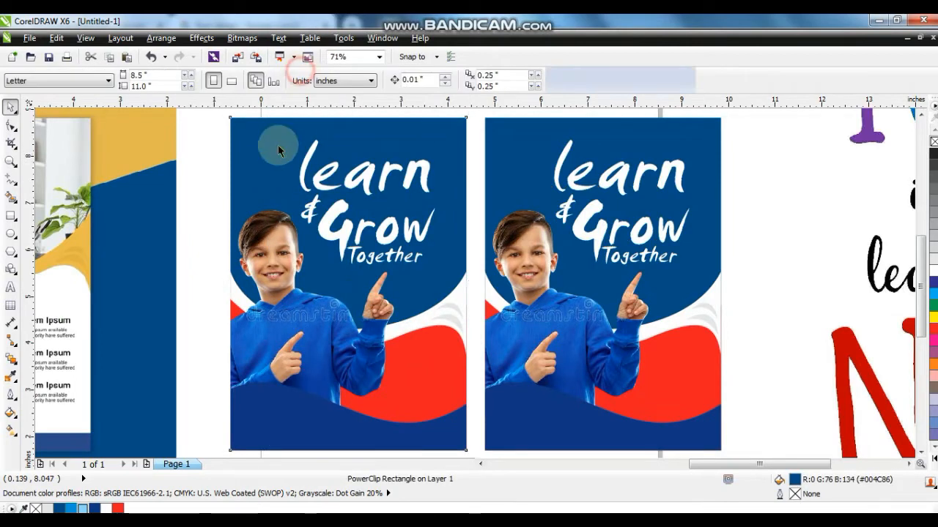
pyautogui.click(277, 146)
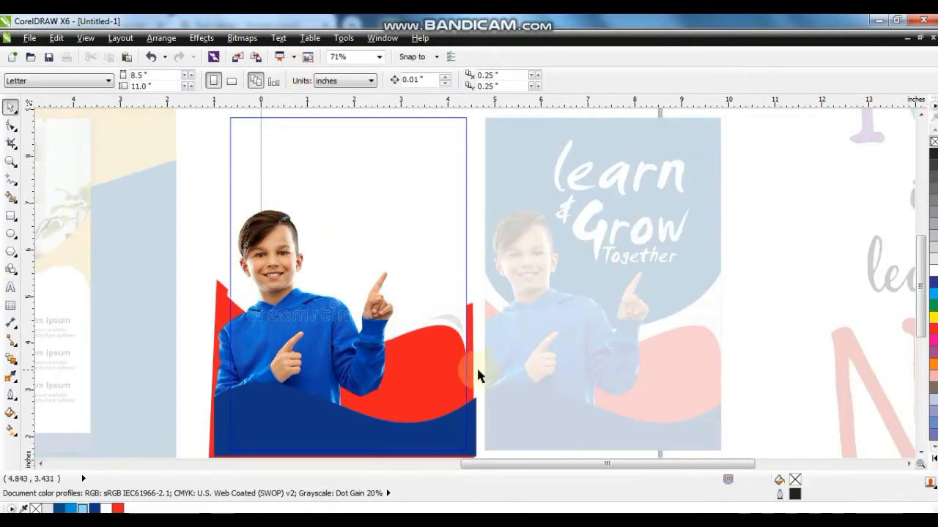
pyautogui.click(456, 367)
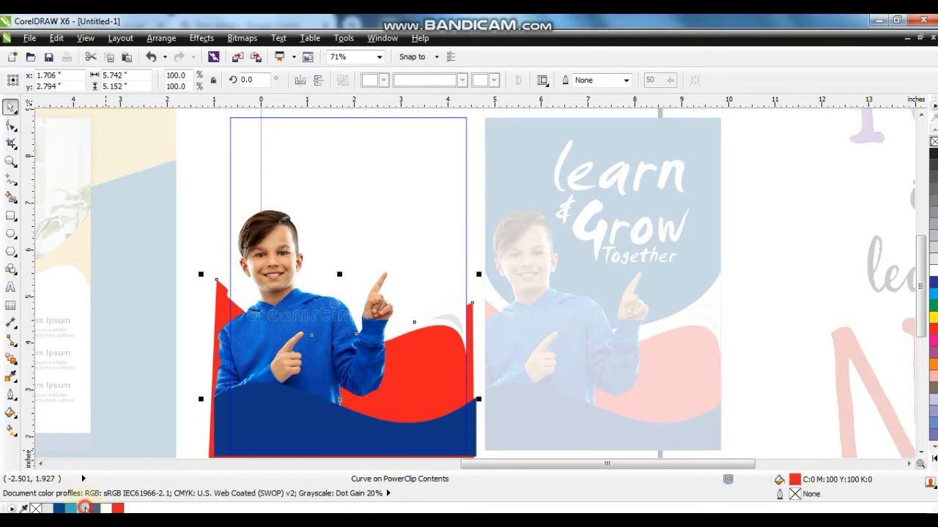
pyautogui.click(85, 507)
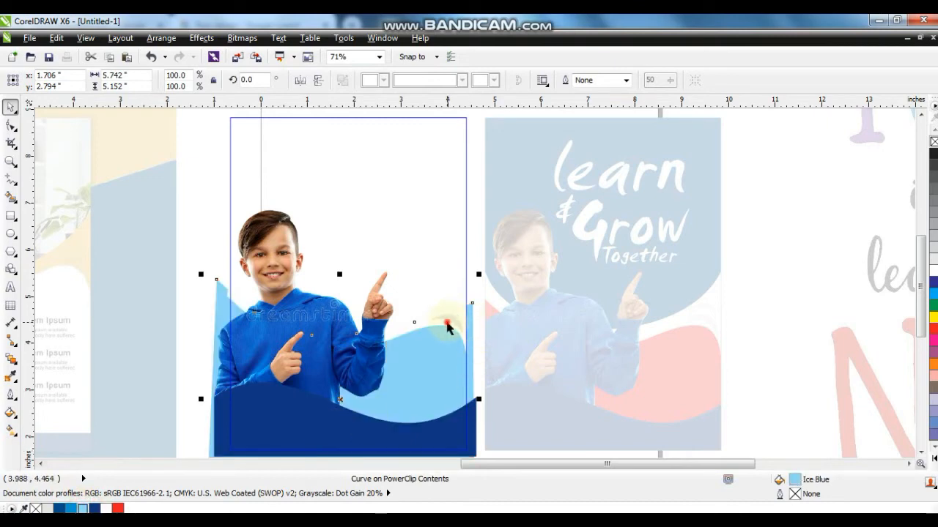
pyautogui.click(447, 322)
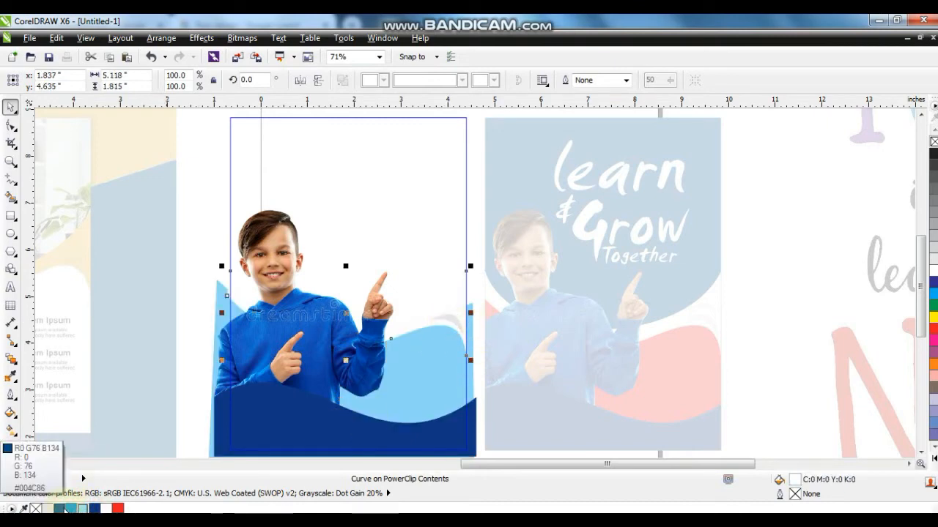
pyautogui.click(93, 507)
# Fill both small accent curves on the left flyer with bright blue, finishing the PowerClip editing
pyautogui.click(448, 322)
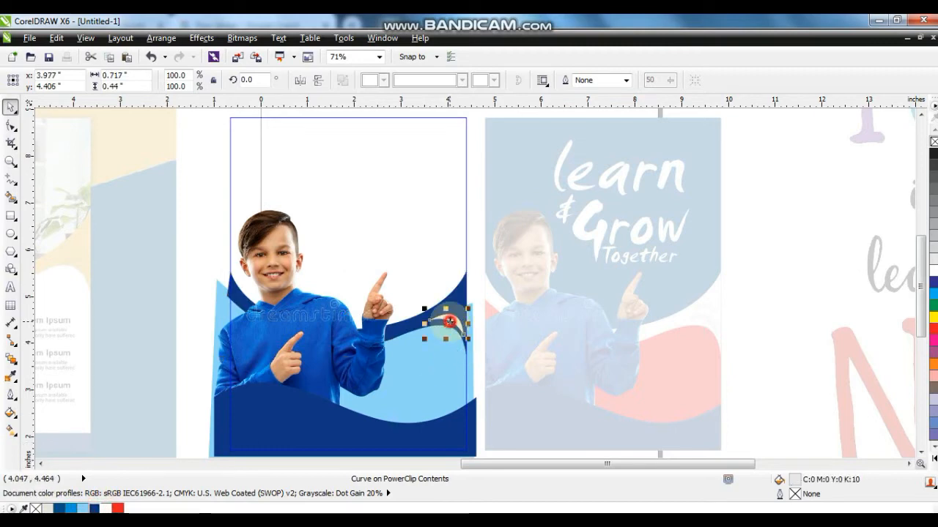
pyautogui.click(60, 509)
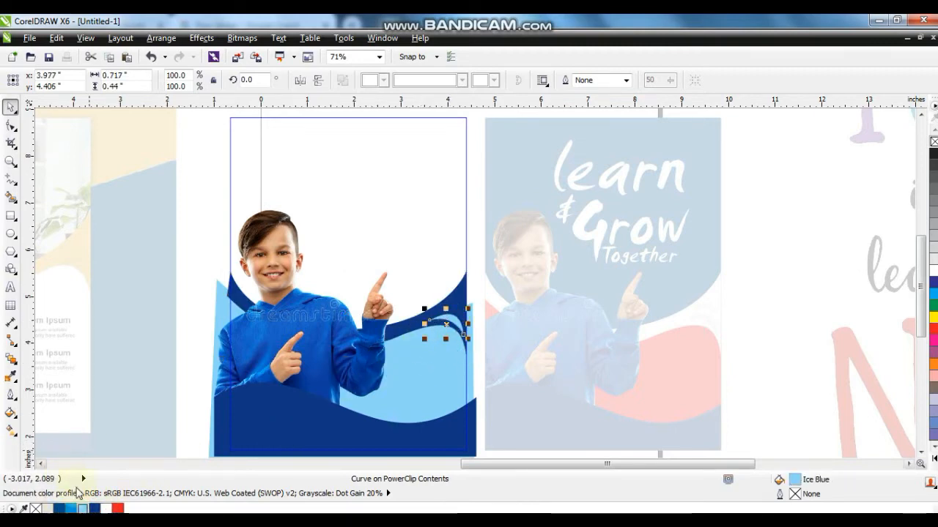
pyautogui.rightClick(425, 326)
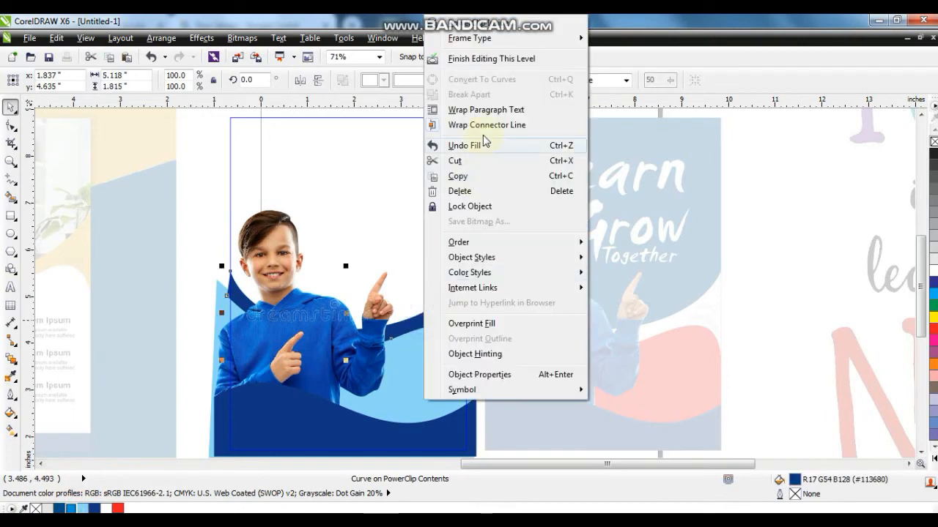
pyautogui.click(462, 62)
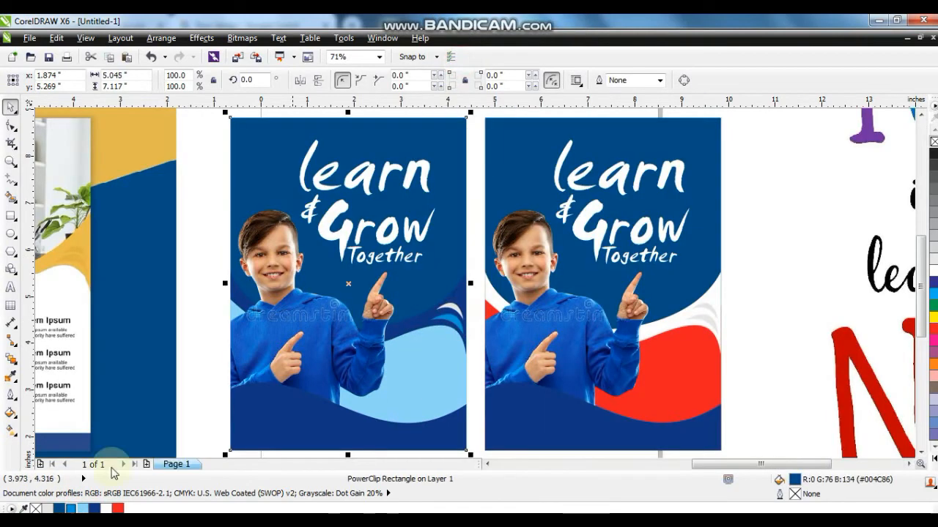
pyautogui.keyDown('ctrl'); pyautogui.click(448, 309); pyautogui.keyUp('ctrl')
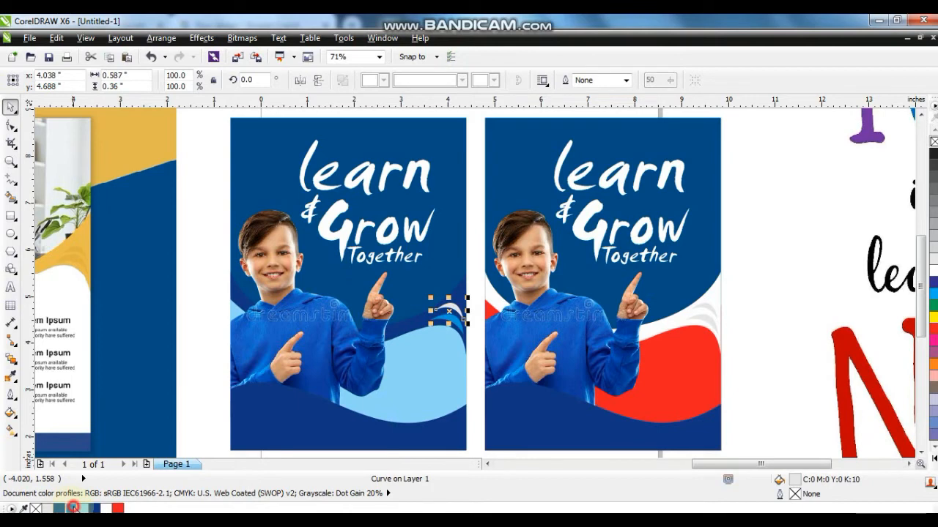
# Fill the left flyer's background rectangle with red and leave everything deselected
pyautogui.click(448, 253)
pyautogui.click(933, 331)
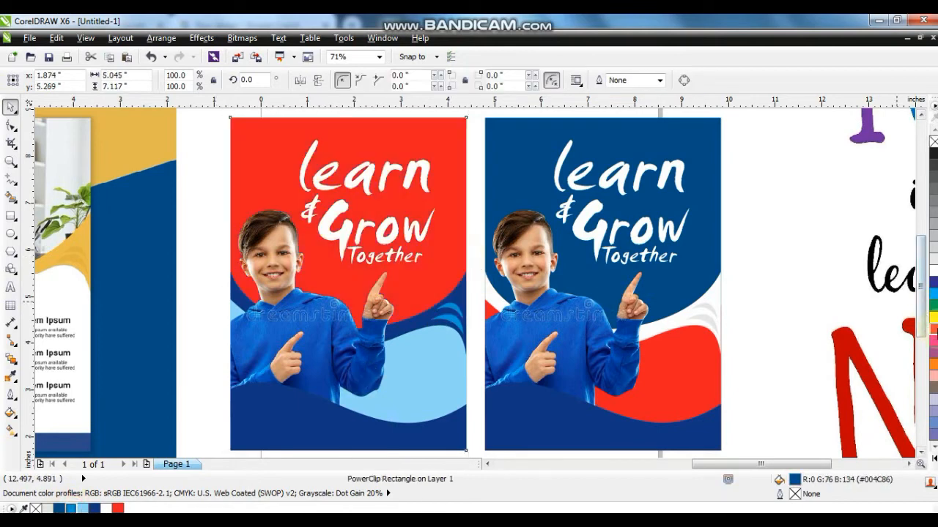
pyautogui.click(207, 279)
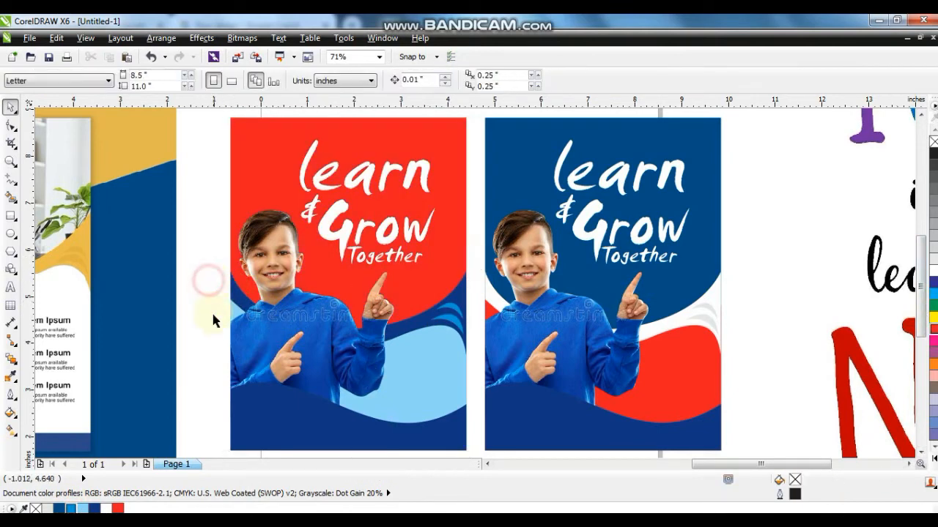
pyautogui.scroll(-2, 307, 379)
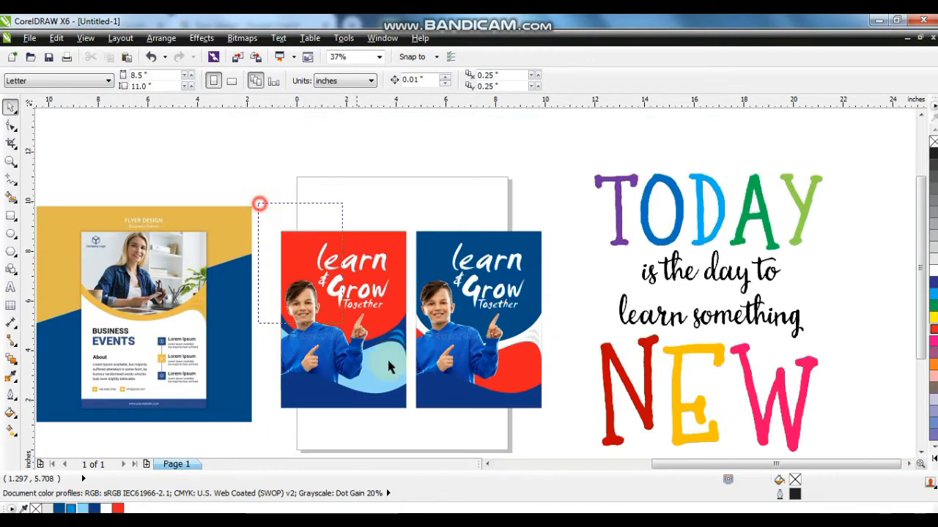
pyautogui.moveTo(554, 433); pyautogui.dragTo(561, 435)
pyautogui.press('Escape')
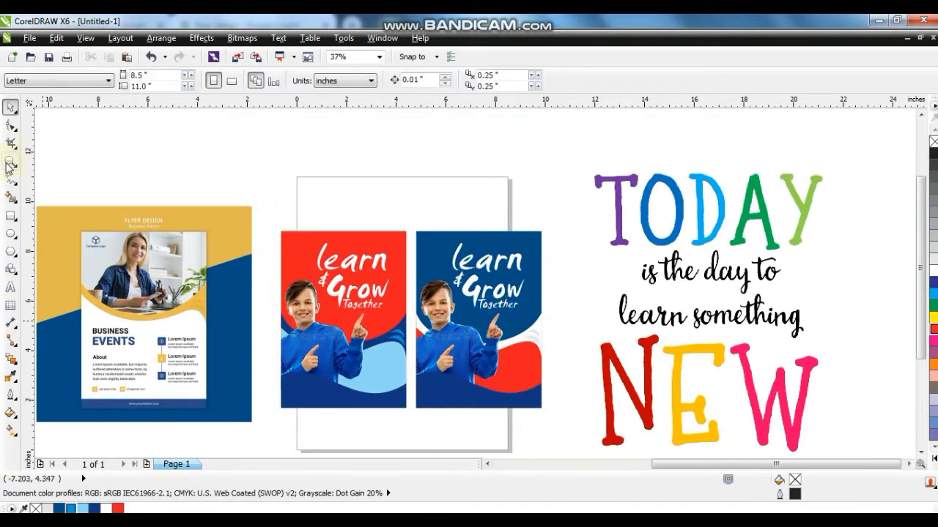
# Add the artistic text "Admission" over the lower part of the red flyer
pyautogui.click(10, 161)
pyautogui.moveTo(253, 214); pyautogui.dragTo(541, 406)
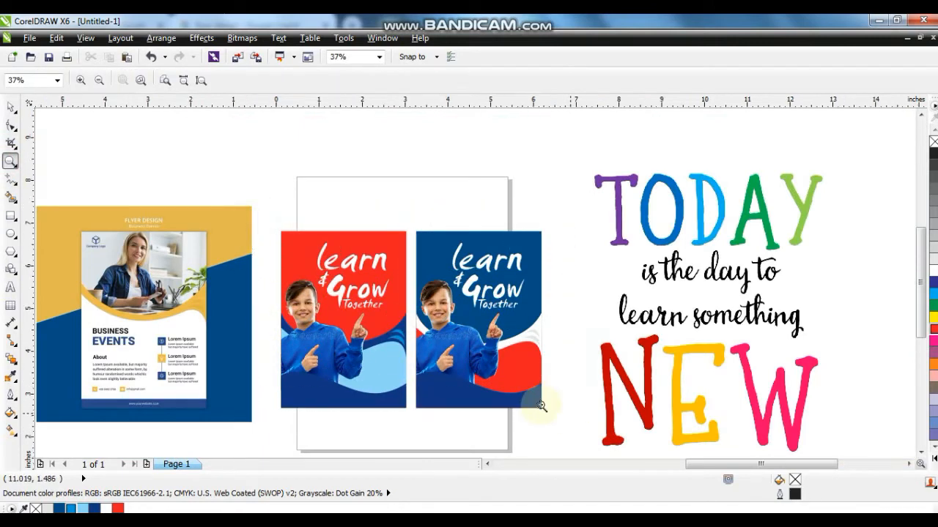
pyautogui.moveTo(232, 302); pyautogui.dragTo(696, 448)
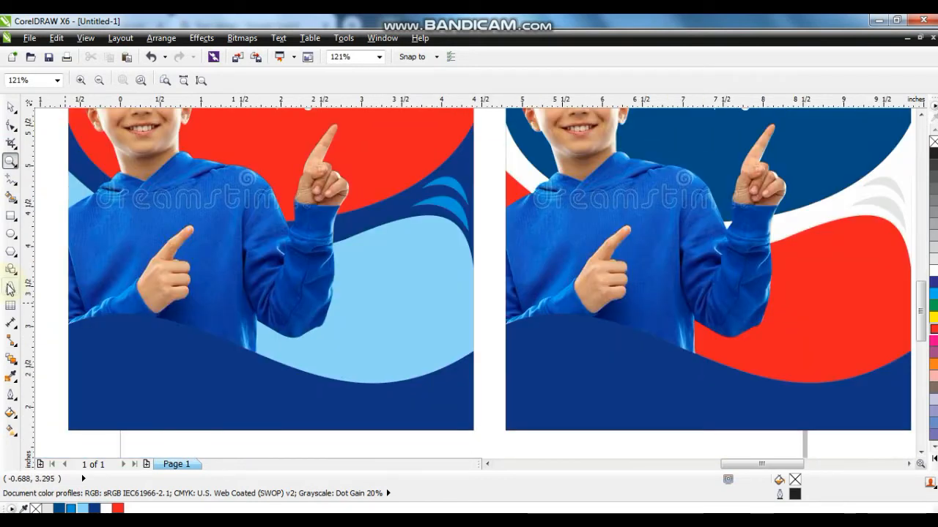
pyautogui.click(10, 288)
pyautogui.click(52, 286)
pyautogui.write('Admission')
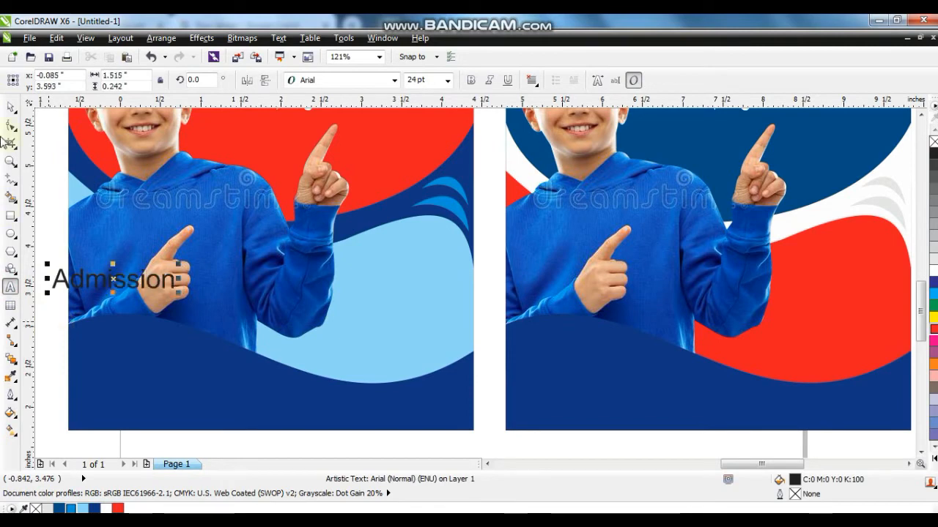
# Set the "Admission" text in Smudger LET and move it onto the red flyer's Ice Blue wave
pyautogui.click(11, 107)
pyautogui.click(394, 79)
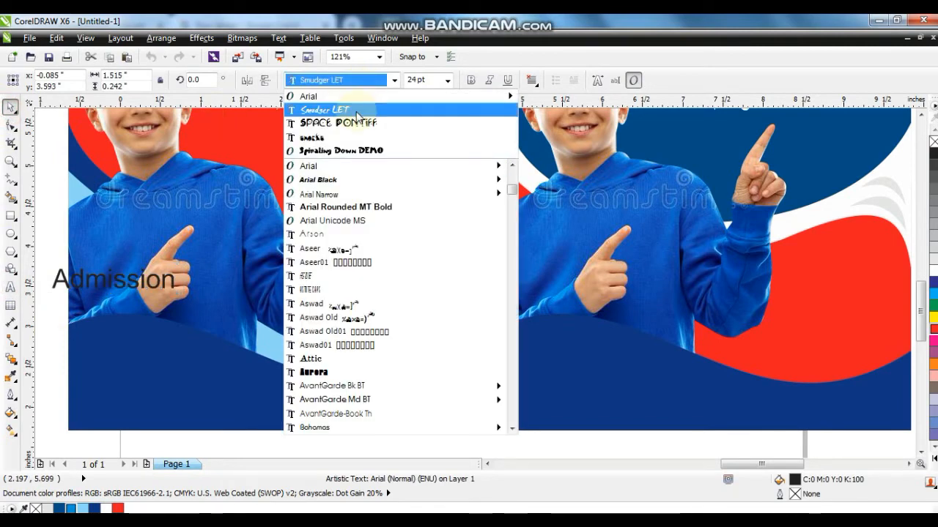
pyautogui.click(357, 118)
pyautogui.moveTo(106, 289)
pyautogui.mouseDown()
pyautogui.moveTo(389, 289)
pyautogui.moveTo(405, 278)
pyautogui.moveTo(388, 277)
pyautogui.mouseUp()
# Change the font of the "Admission" text on the Ice Blue wave to Abadi MT Condensed Extra Bold
pyautogui.click(356, 79)
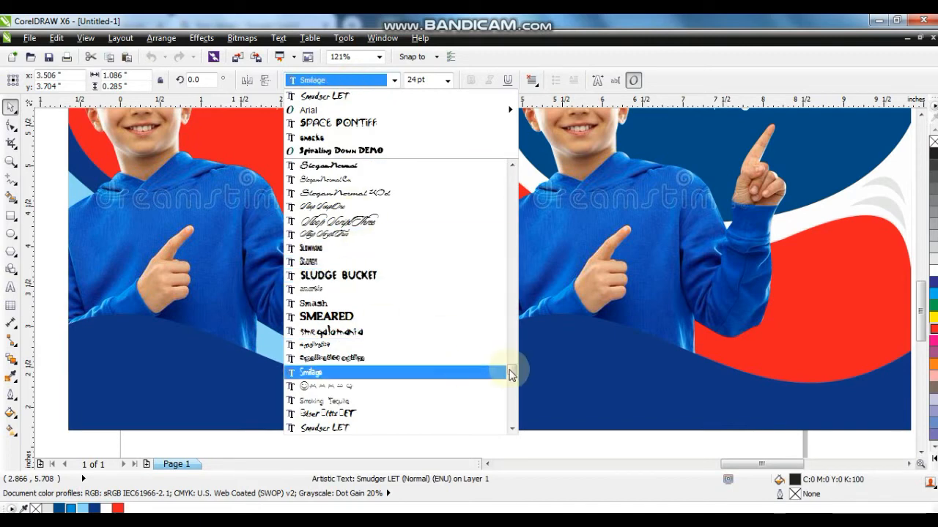
pyautogui.moveTo(511, 369); pyautogui.dragTo(511, 192)
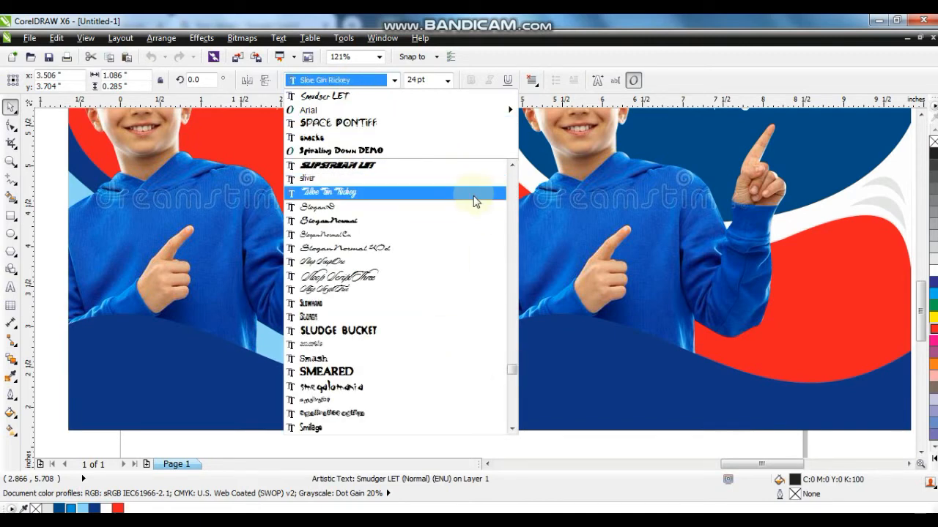
pyautogui.moveTo(511, 370); pyautogui.dragTo(511, 175)
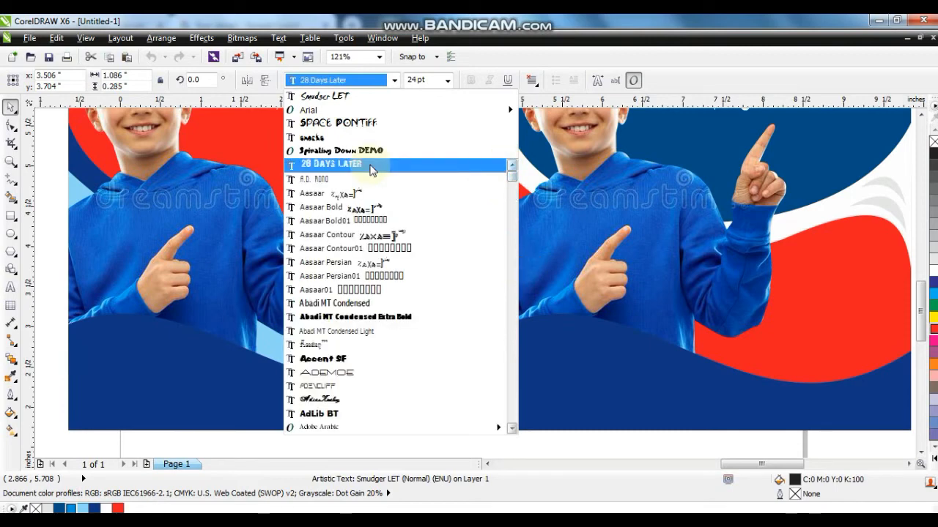
pyautogui.click(359, 316)
# Duplicate "Admission" directly below itself, reword the copy as "open" and enlarge it to about 44.7 pt
pyautogui.moveTo(407, 270); pyautogui.dragTo(408, 295)
pyautogui.rightClick(408, 294)
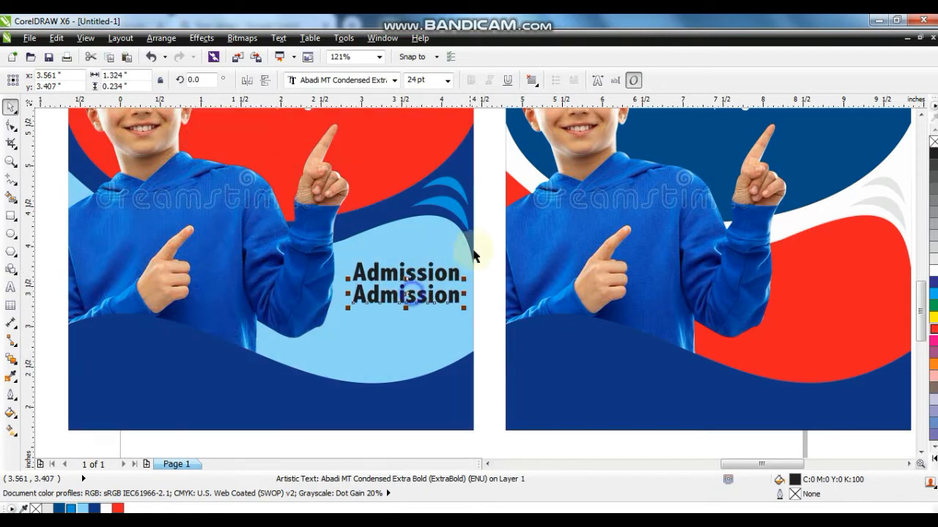
pyautogui.hotkey('ctrl', 'a')
pyautogui.write('ope')
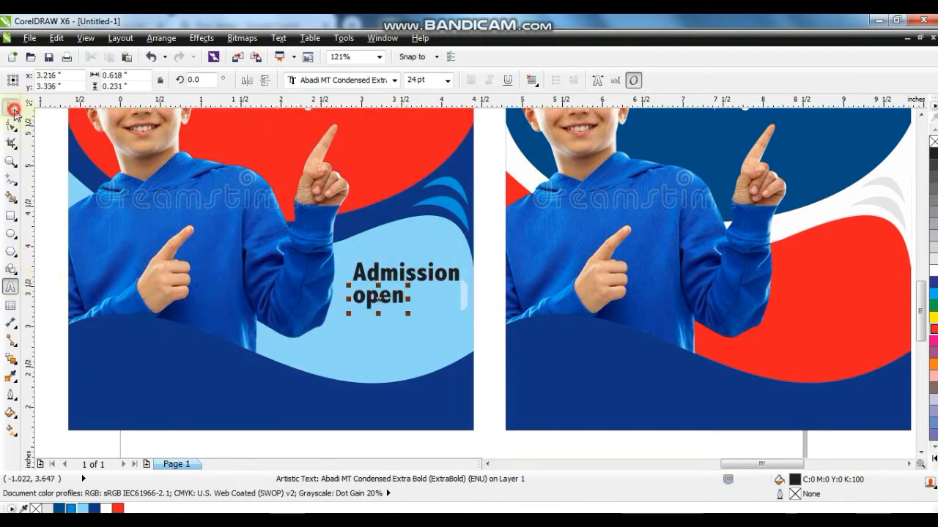
pyautogui.moveTo(408, 313); pyautogui.dragTo(458, 349)
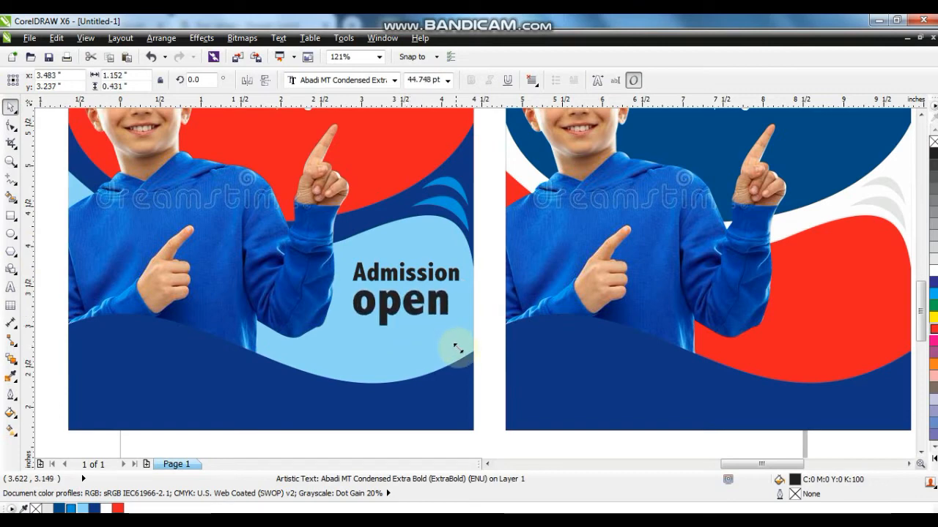
# Add a copy of "Admission" below "open" and reword it as "Session-2020"
pyautogui.keyDown('shift'); pyautogui.click(398, 272); pyautogui.keyUp('shift')
pyautogui.moveTo(397, 272); pyautogui.dragTo(408, 327)
pyautogui.rightClick(408, 328)
pyautogui.click(10, 287)
pyautogui.hotkey('ctrl', 'a')
pyautogui.write('Ses')
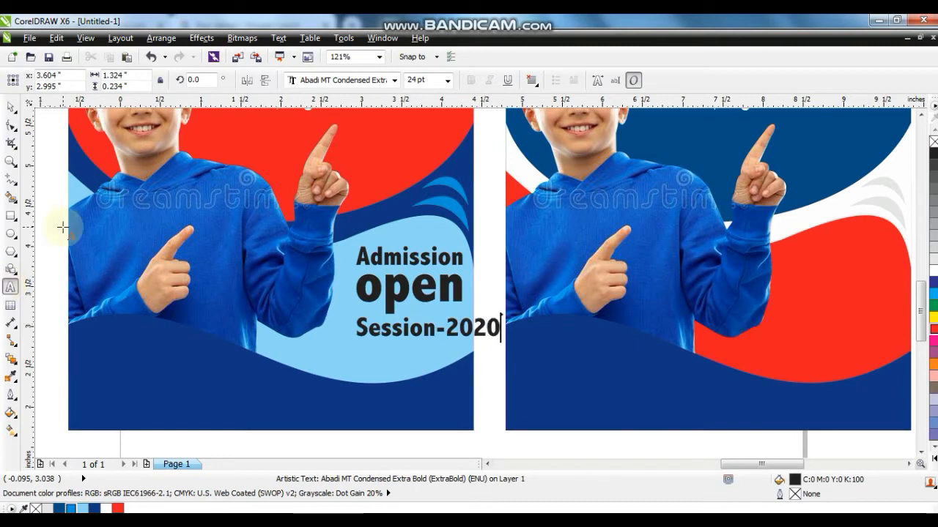
pyautogui.click(10, 107)
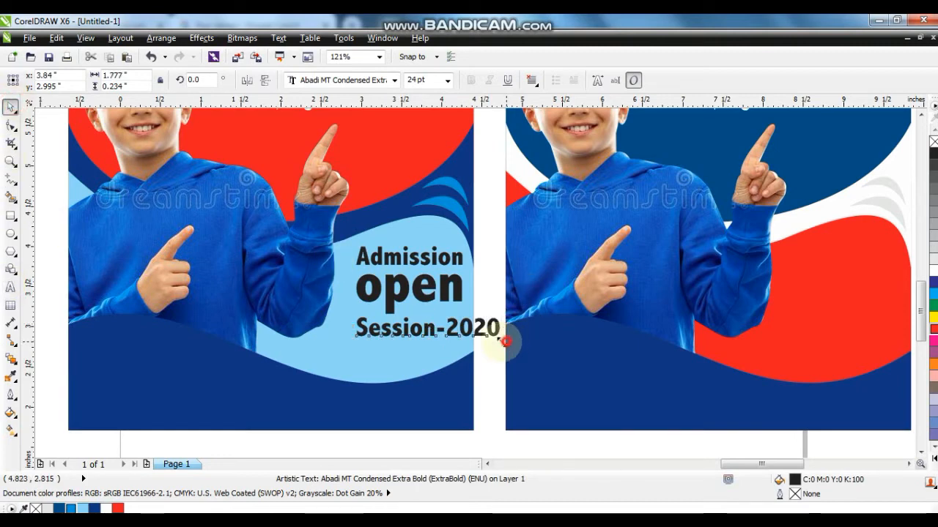
# Scale "Session-2020" down to about 17.2 pt to match the lines above, and nudge all three admission lines into place on the wave
pyautogui.moveTo(505, 342); pyautogui.dragTo(469, 341)
pyautogui.keyDown('shift'); pyautogui.click(419, 293); pyautogui.keyUp('shift')
pyautogui.keyDown('shift'); pyautogui.click(414, 260); pyautogui.keyUp('shift')
pyautogui.moveTo(414, 261); pyautogui.dragTo(410, 265)
pyautogui.press('Escape')
# Copy the session line onto the left flyer's lower dark blue wave as white three-line text reading "UACK", "SCHOOL", "SYSTYEM"
pyautogui.moveTo(389, 335); pyautogui.dragTo(124, 355)
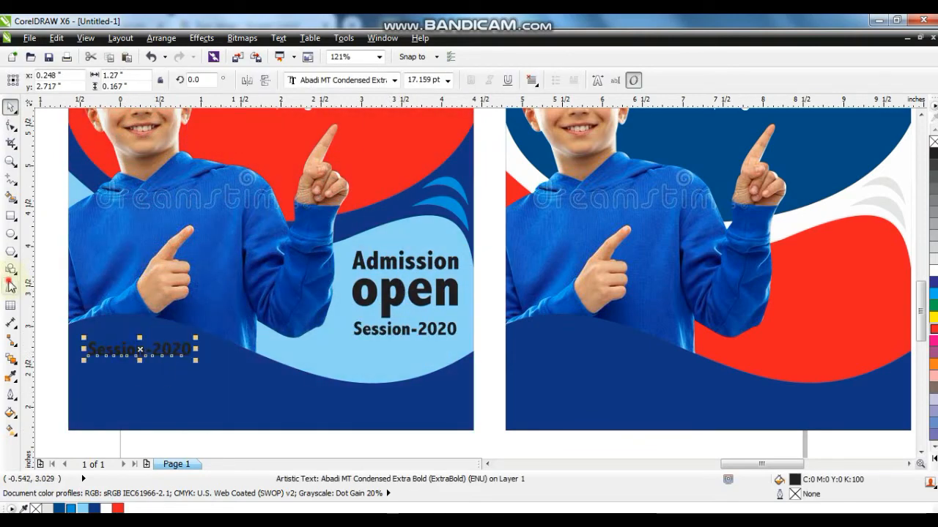
pyautogui.hotkey('ctrl', 'a')
pyautogui.write('U')
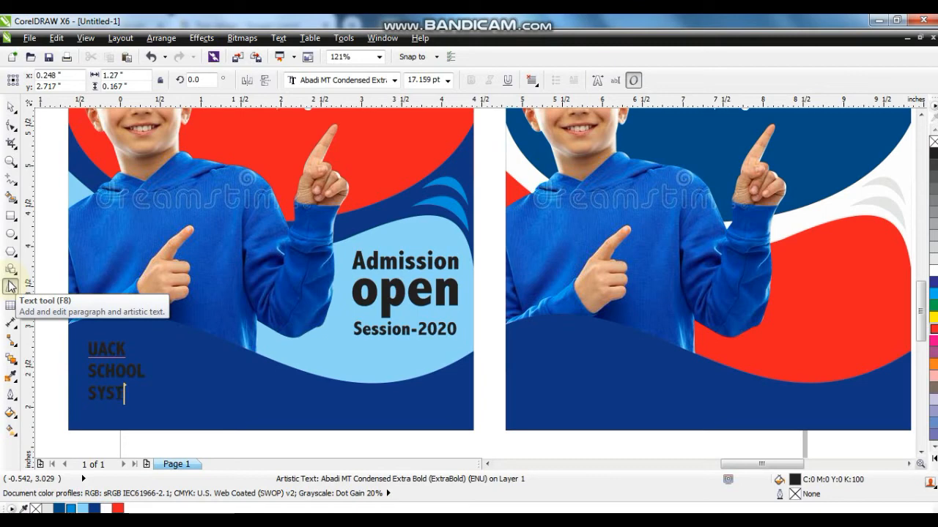
pyautogui.click(10, 287)
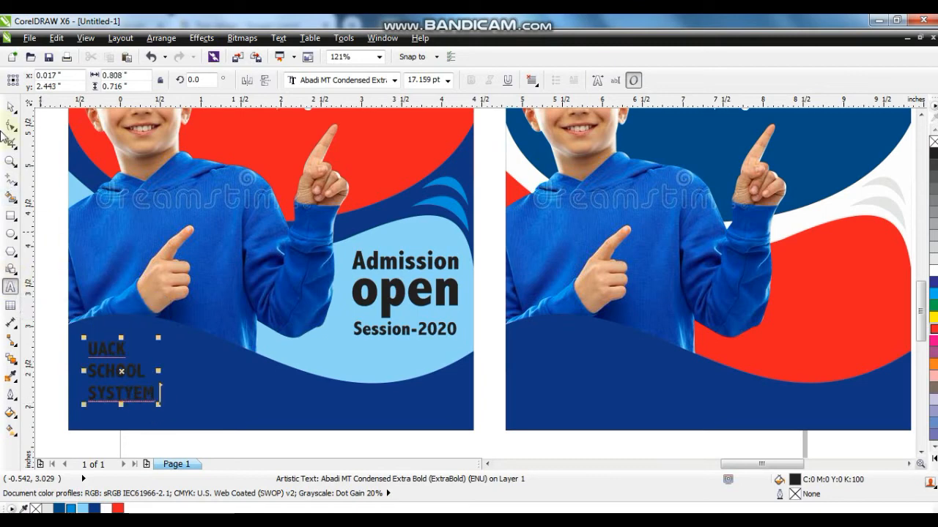
pyautogui.click(10, 106)
pyautogui.click(934, 278)
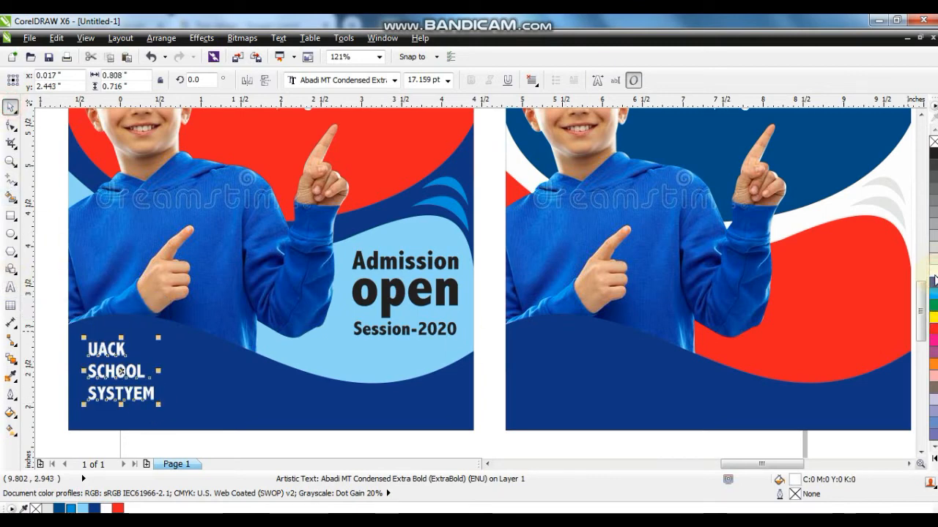
# Enlarge "UACK" to about 61.6 pt at the left end of the dark blue wave and set "SCHOOL SYSTEM" on one line beneath it
pyautogui.moveTo(132, 359); pyautogui.dragTo(235, 400)
pyautogui.click(115, 393)
pyautogui.moveTo(115, 393); pyautogui.dragTo(350, 421)
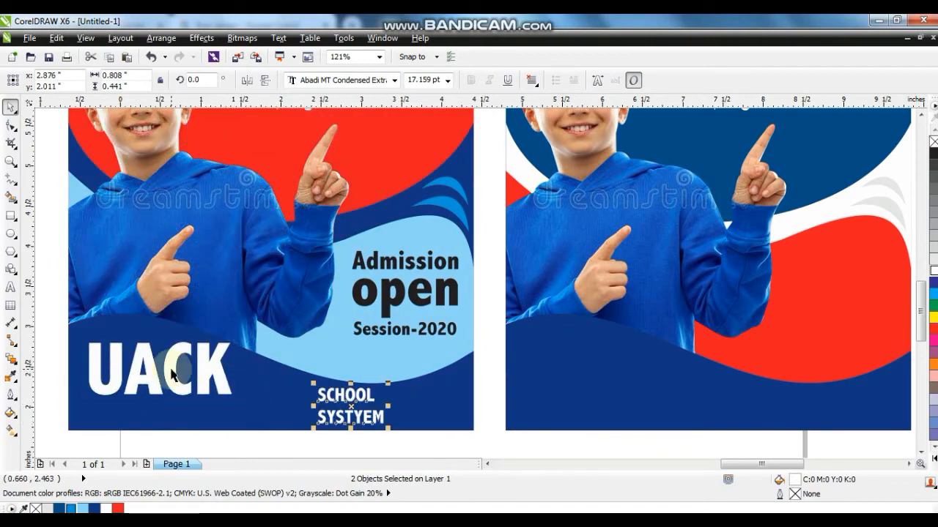
pyautogui.moveTo(183, 381); pyautogui.dragTo(170, 384)
pyautogui.moveTo(225, 396); pyautogui.dragTo(213, 386)
pyautogui.moveTo(376, 399); pyautogui.dragTo(119, 393)
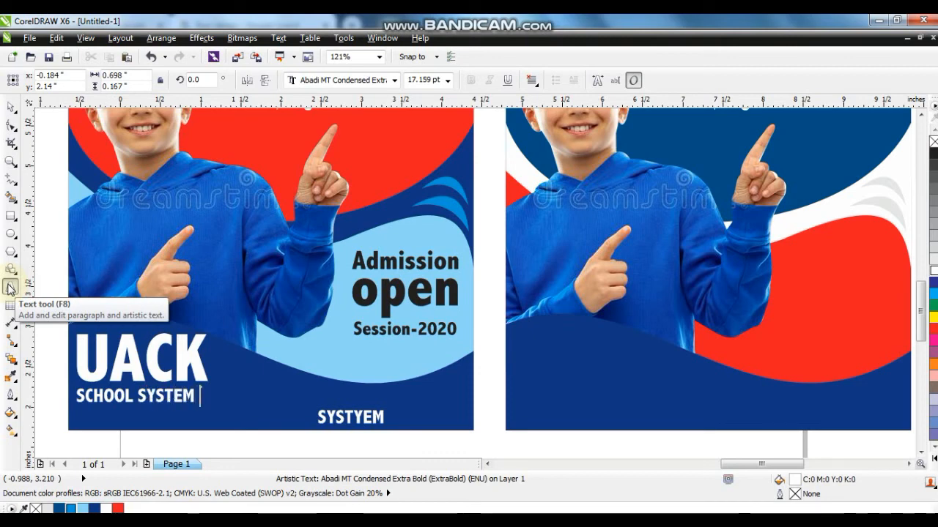
pyautogui.click(10, 107)
# Fill the letters "A" and "C" of "UACK" with red
pyautogui.click(152, 362)
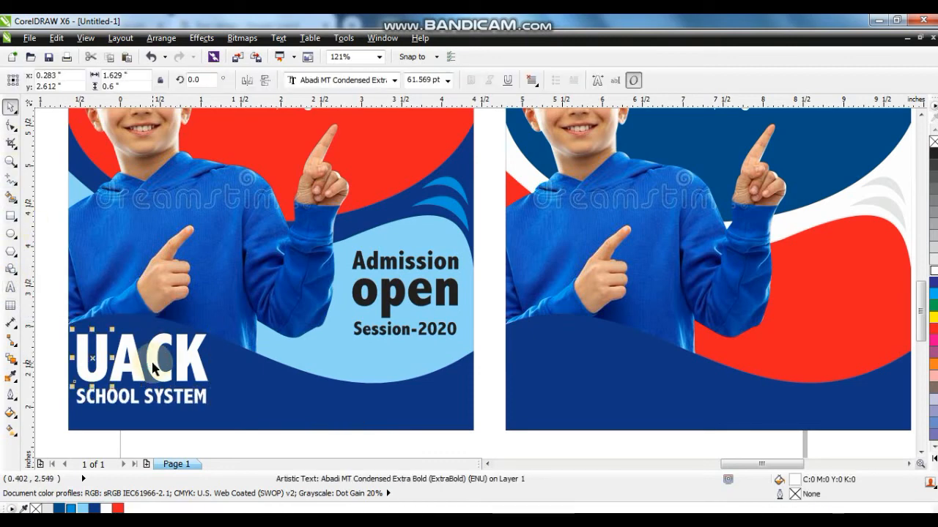
pyautogui.keyDown('shift'); pyautogui.click(154, 369); pyautogui.keyUp('shift')
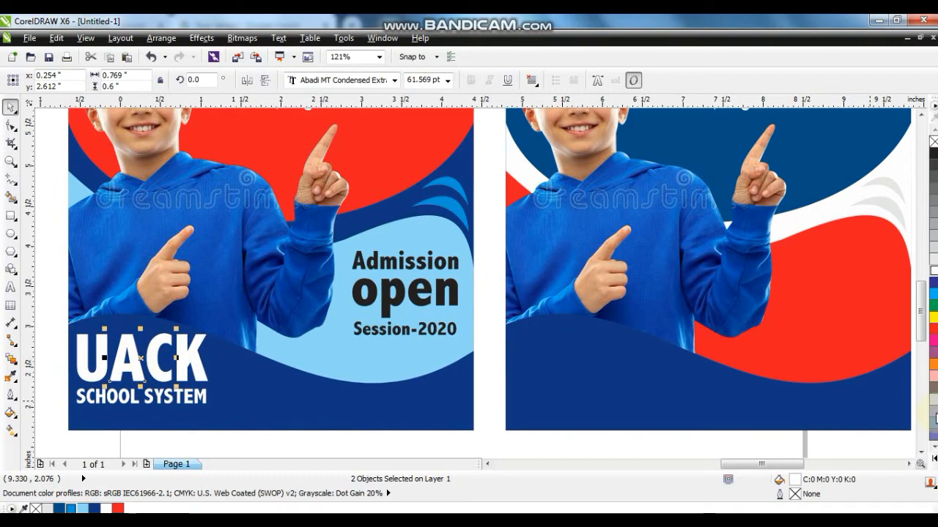
pyautogui.click(118, 508)
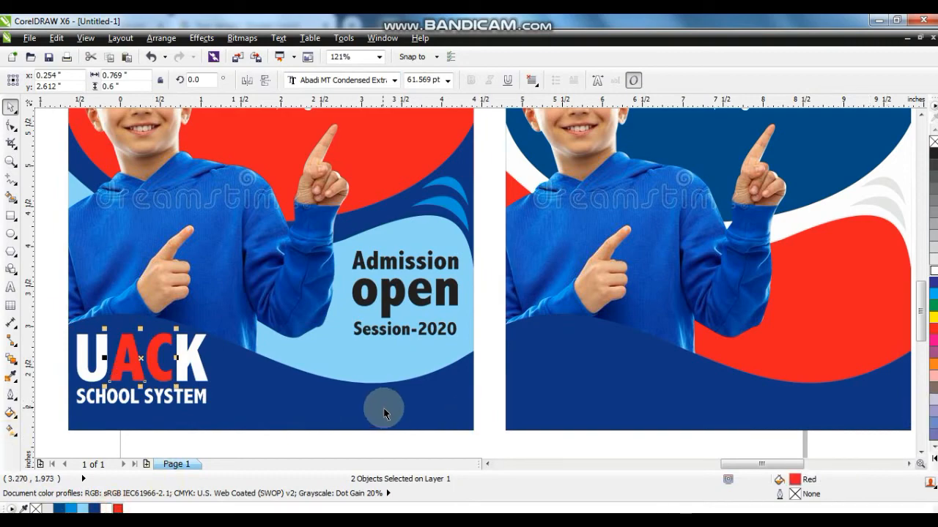